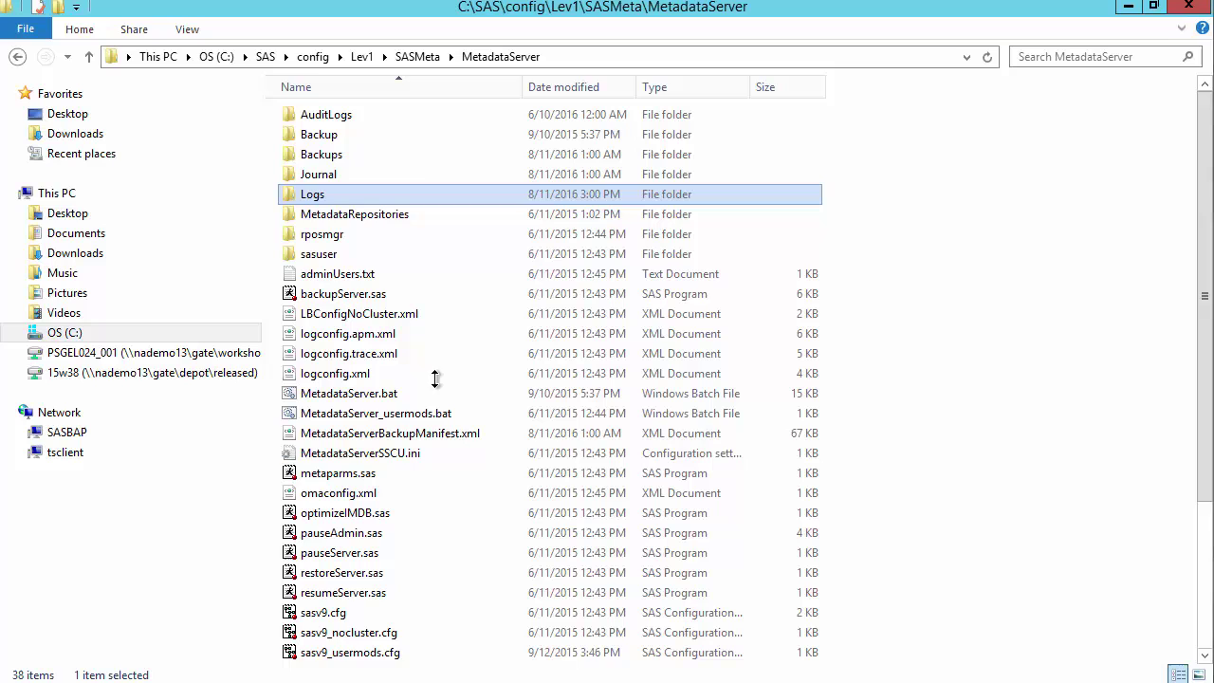
Open the newest metadata server log from the Logs folder in Notepad++
double_click(292, 194)
right_click(336, 114)
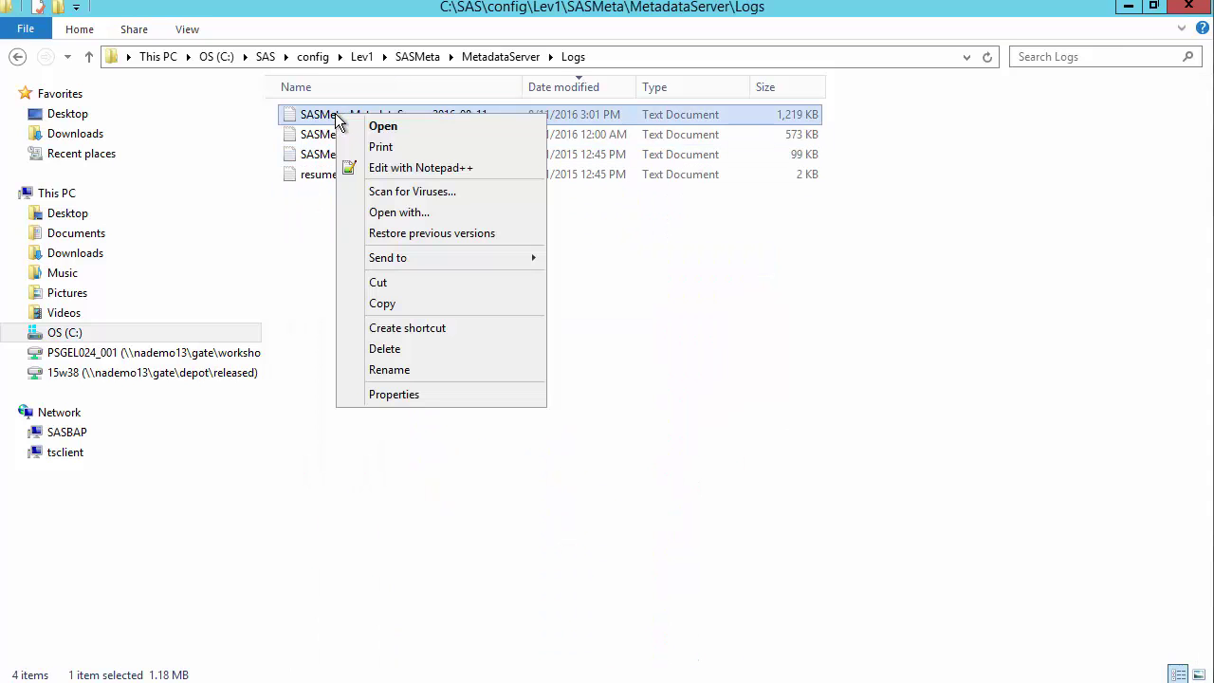
left_click(379, 170)
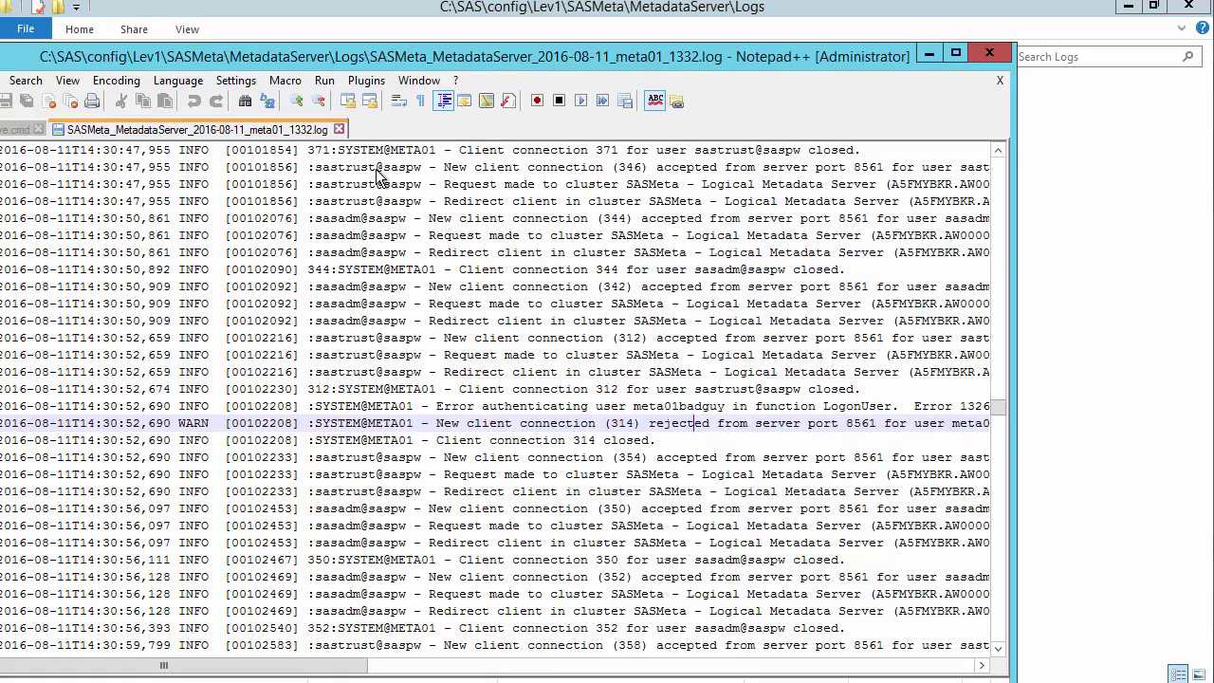
Find 'bad' in the log to locate the rejected connection with Error 1326
left_click(26, 81)
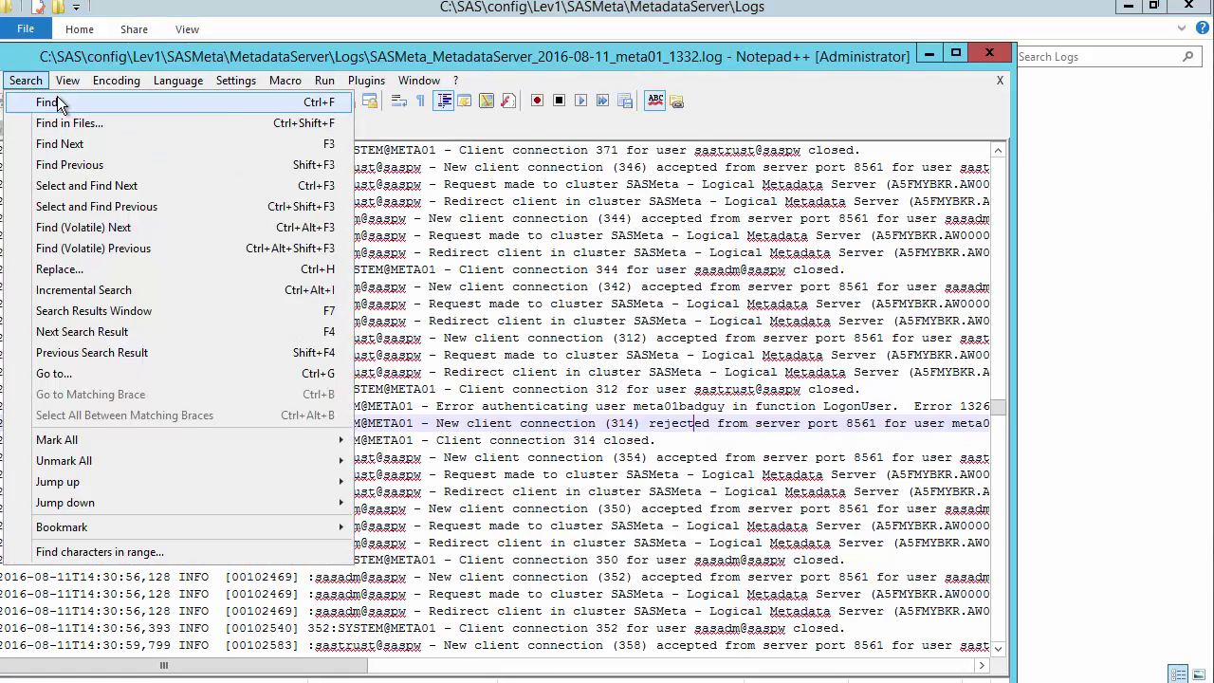
left_click(49, 120)
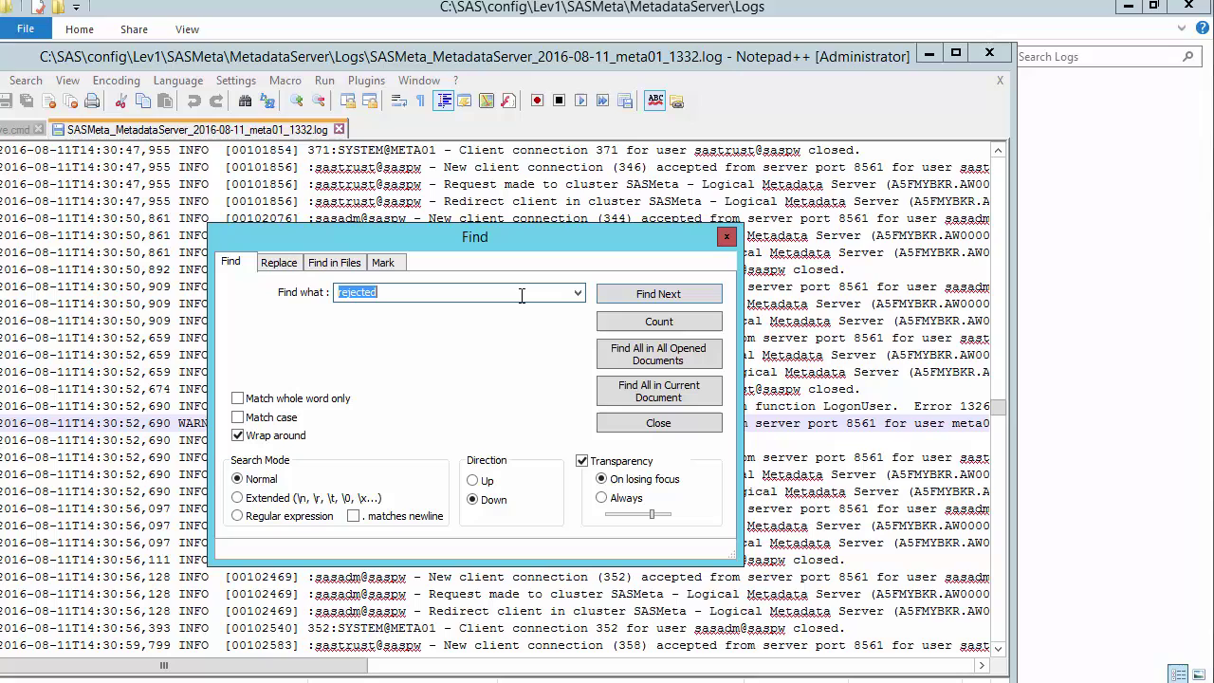
type("bad")
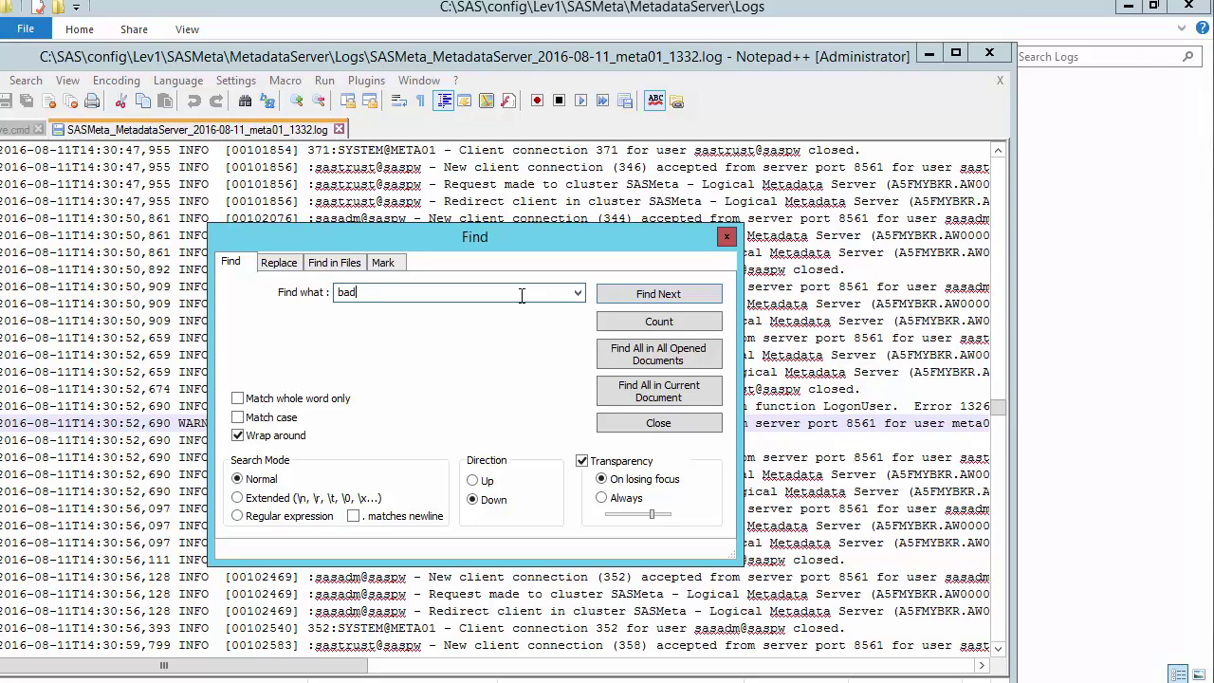
left_click(617, 295)
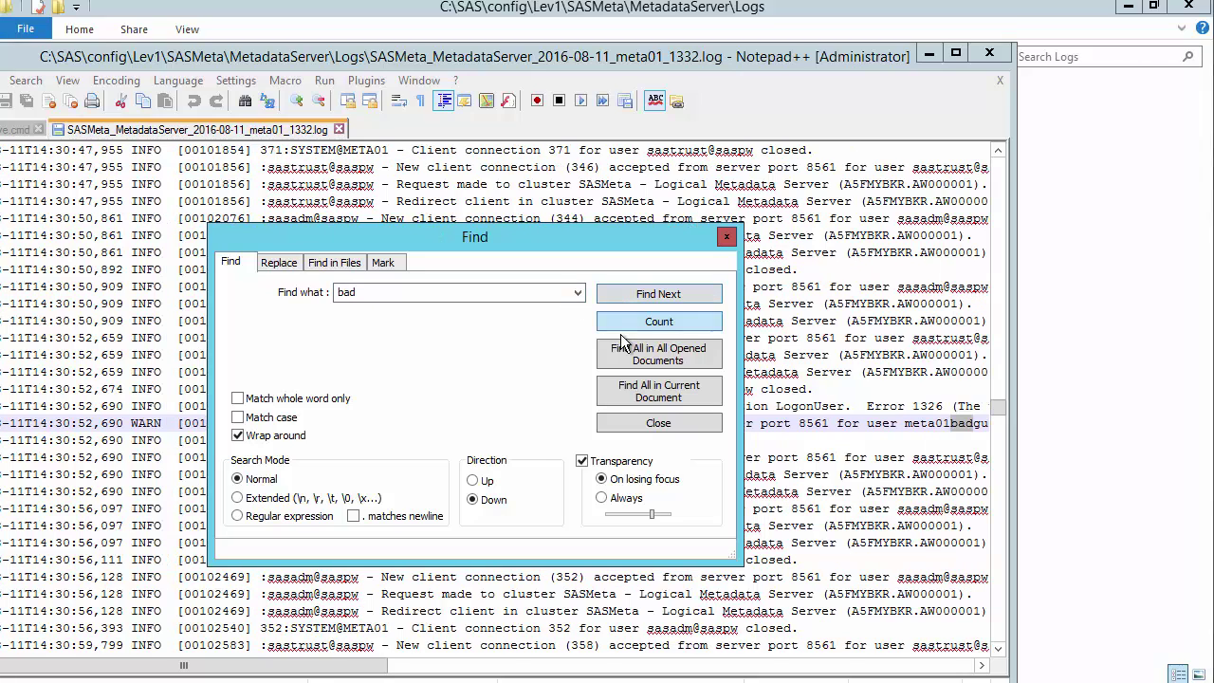
left_click(657, 423)
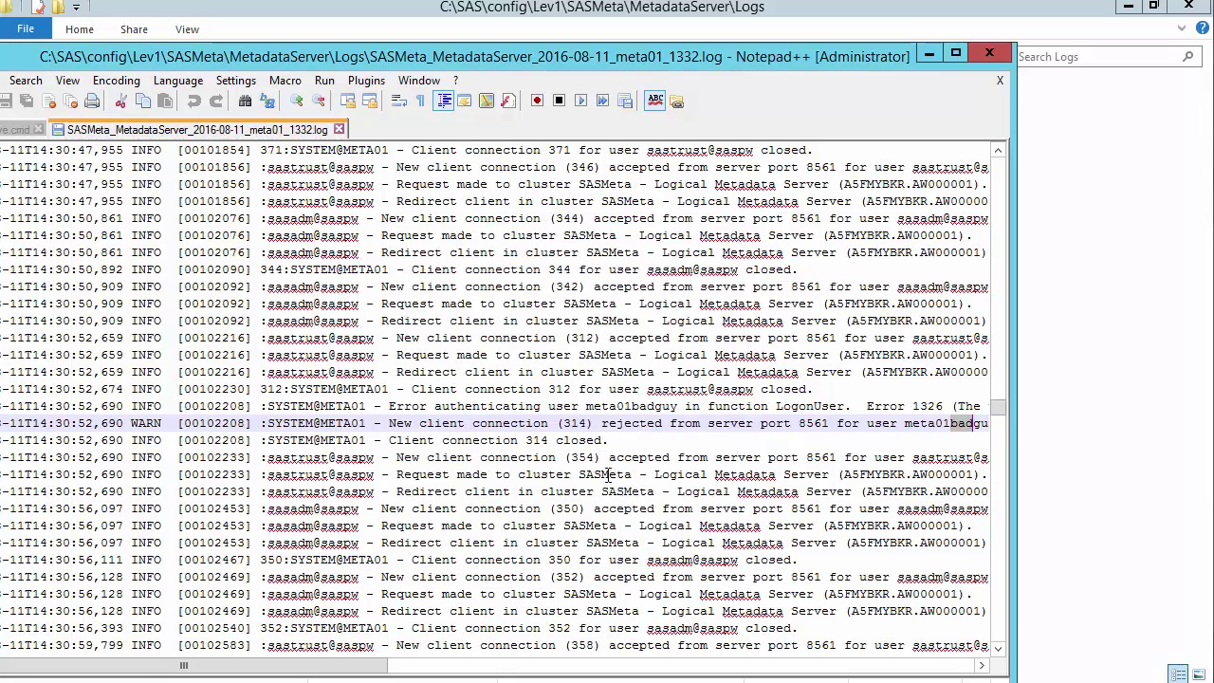
left_click_drag(332, 671, 464, 676)
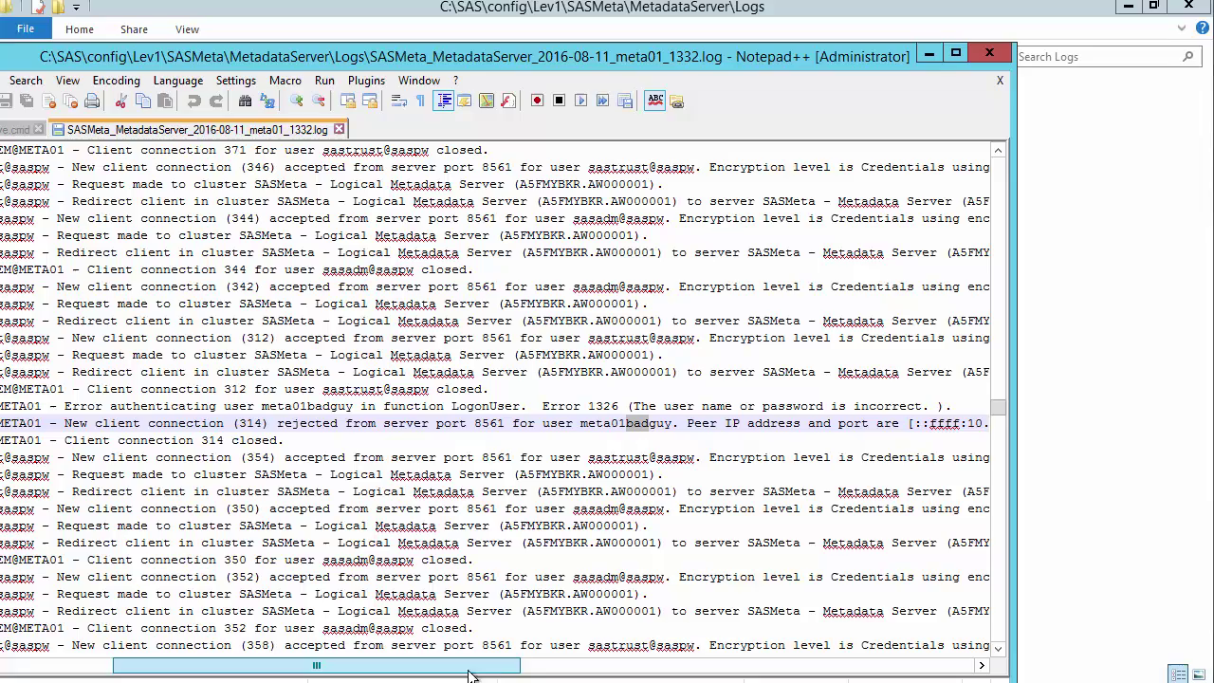
mouse_move(560, 673)
left_mouse_down()
mouse_move(775, 676)
mouse_move(467, 676)
left_mouse_up()
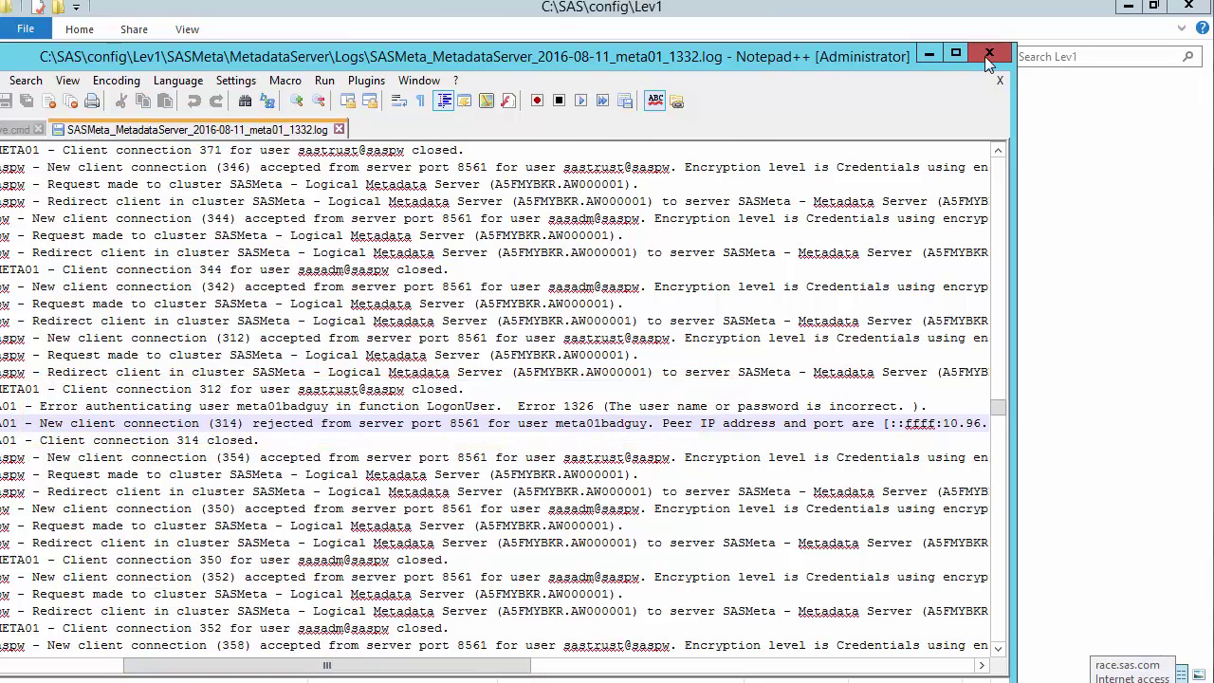
Close the log and edit SASMeta > MetadataServer > sev_logtracker_plugin.properties in Notepad++
left_click(1143, 48)
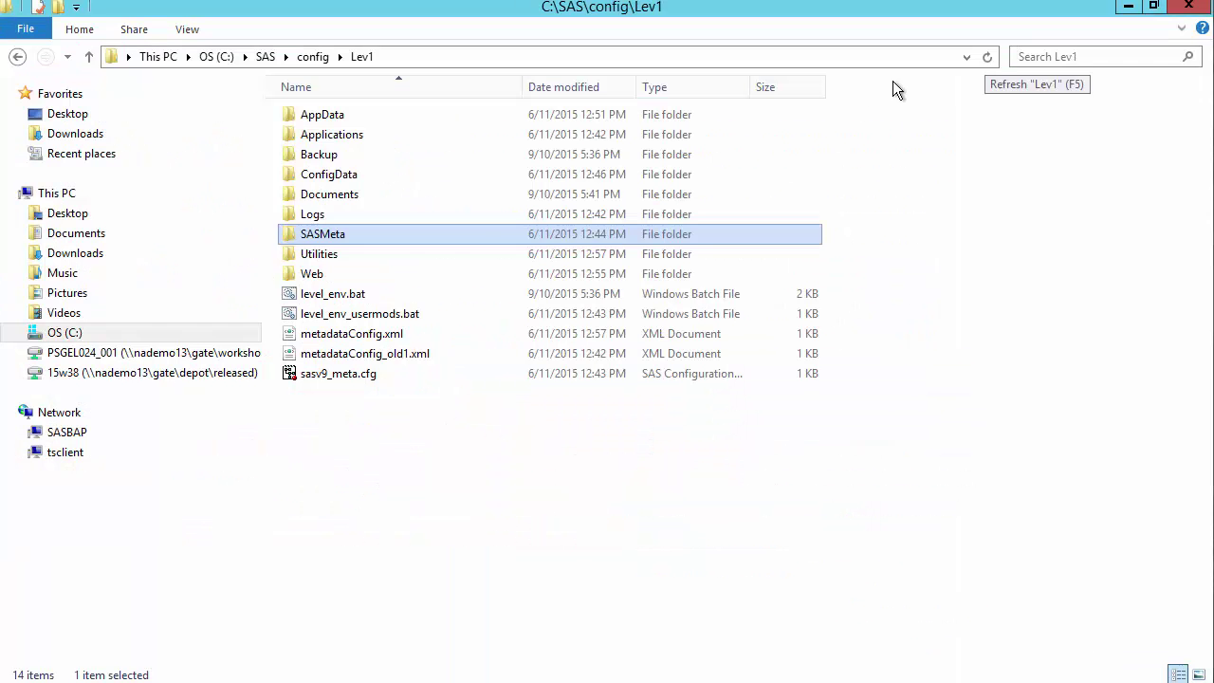
double_click(363, 237)
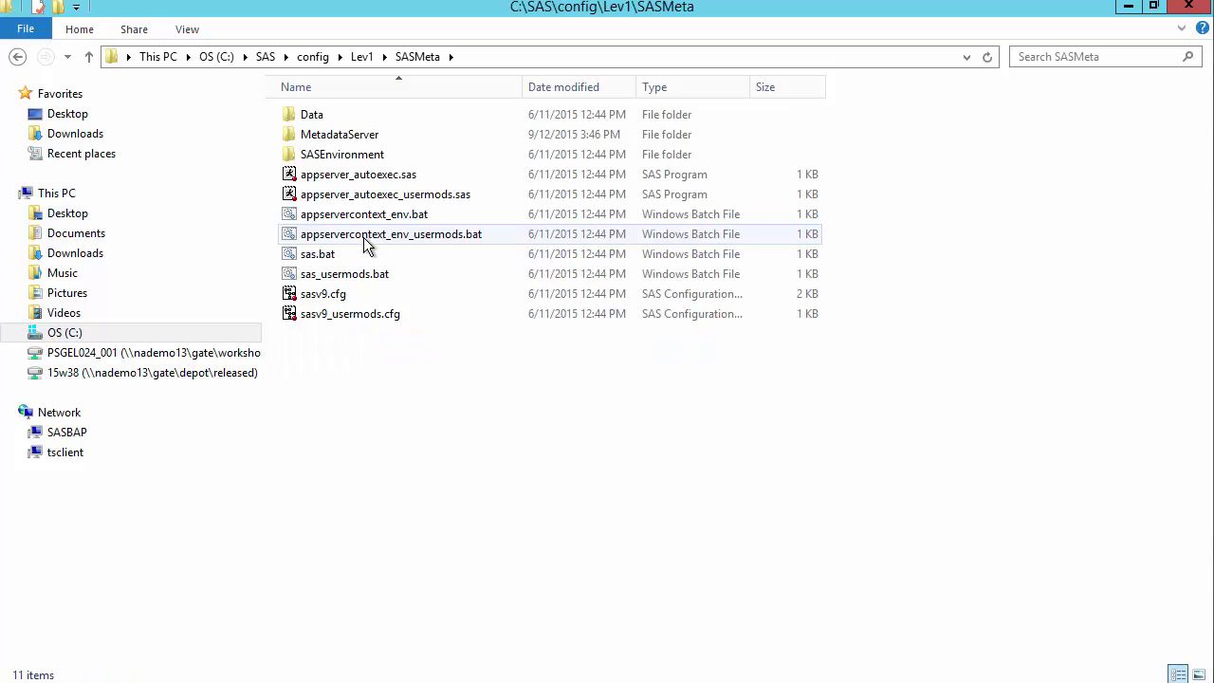
double_click(343, 140)
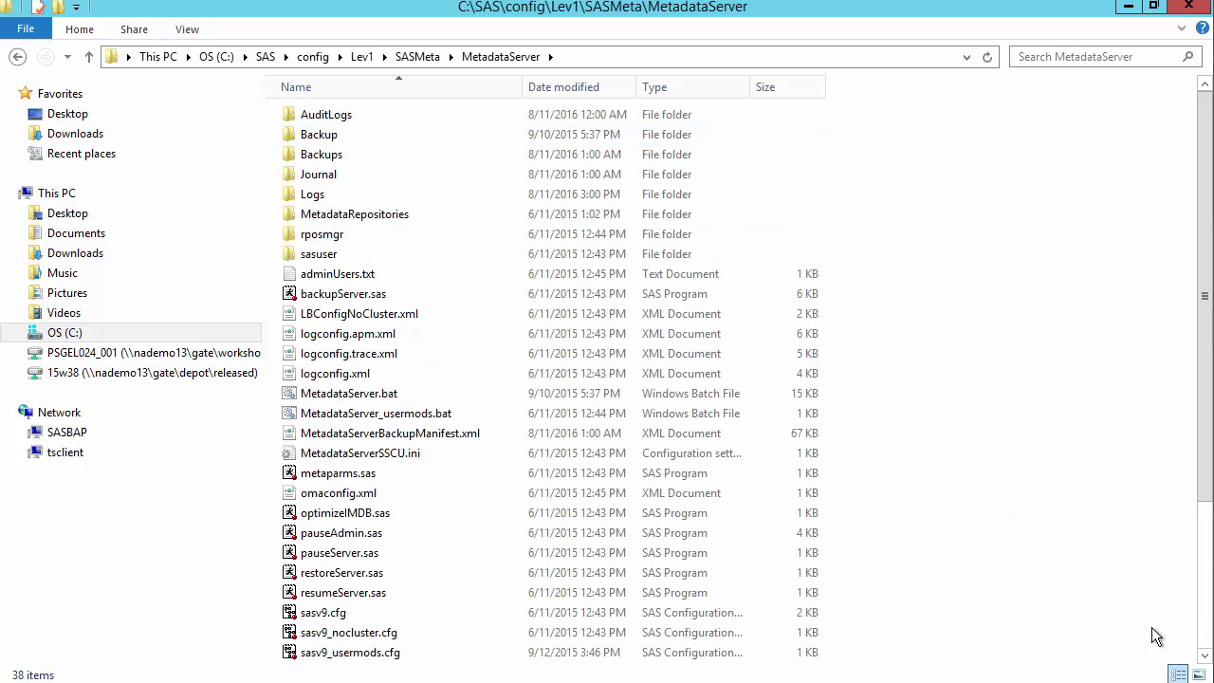
left_click(1203, 641)
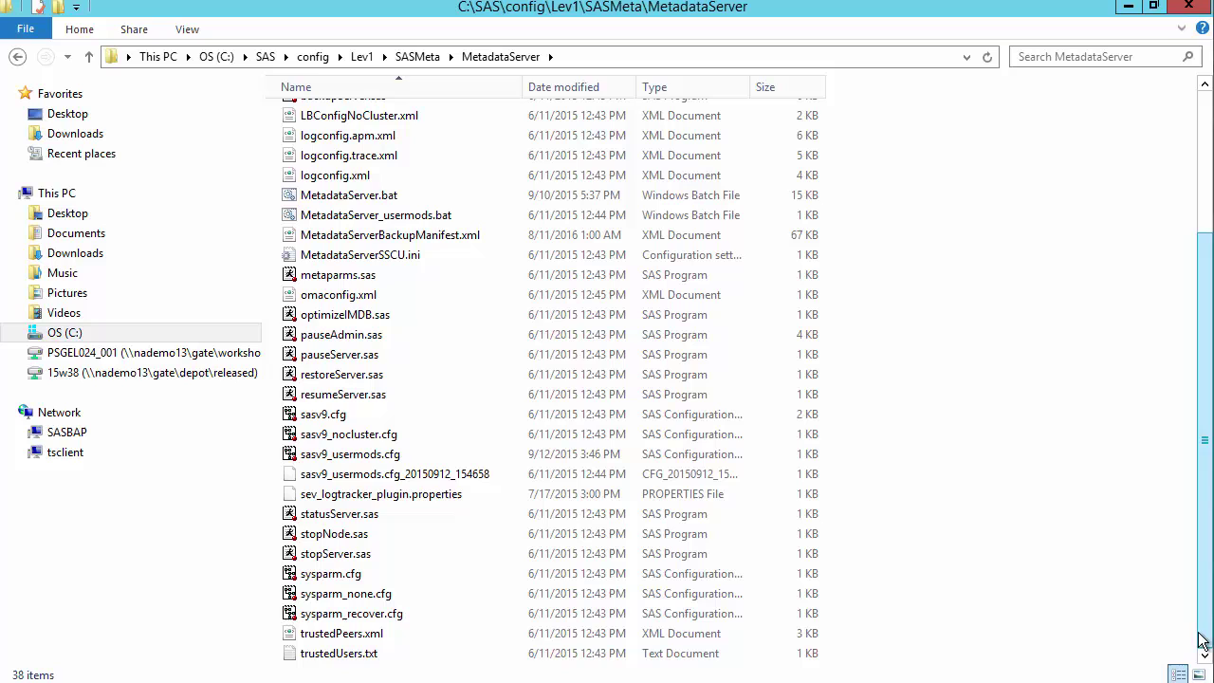
right_click(431, 507)
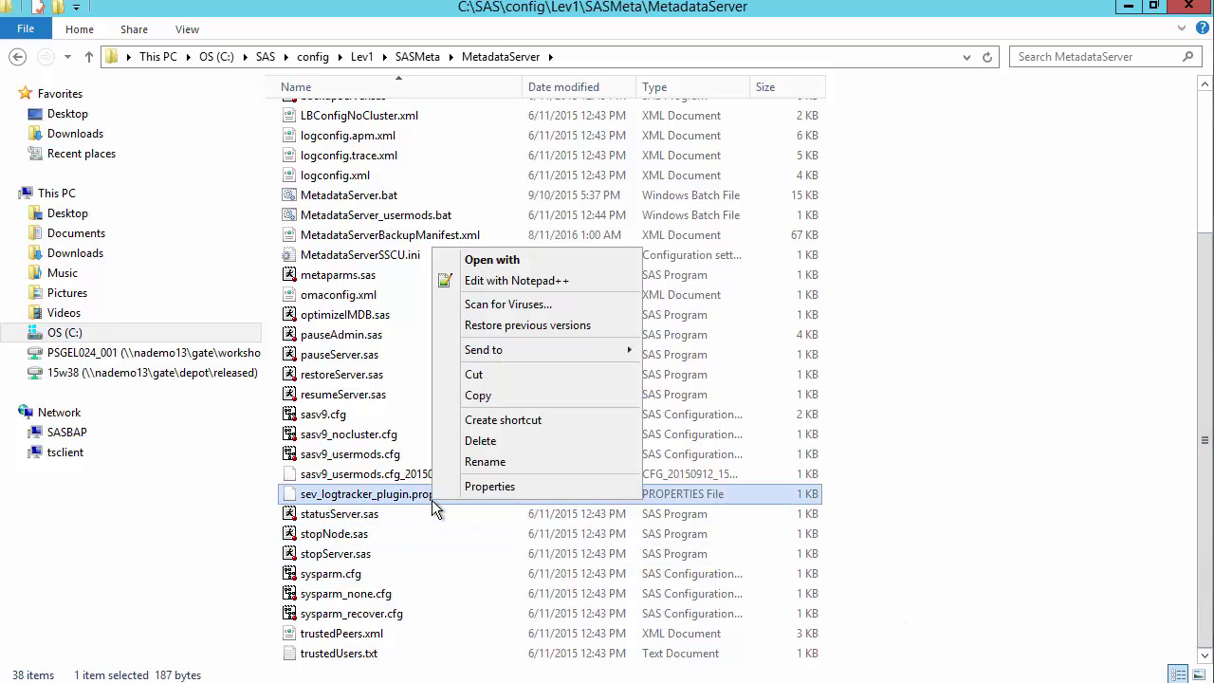
left_click(494, 278)
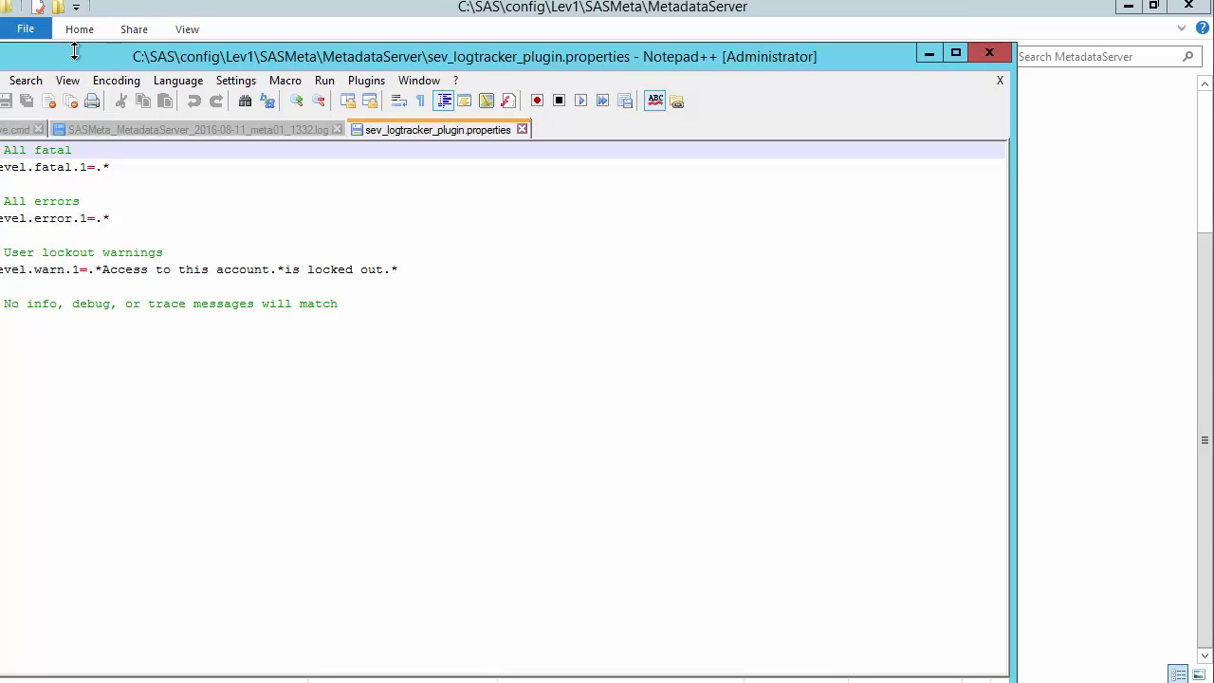
Add the rule 'level.warn.2=.*rejected from server port 8561.*' after the lockout rule on line 8
left_click_drag(74, 50, 211, 49)
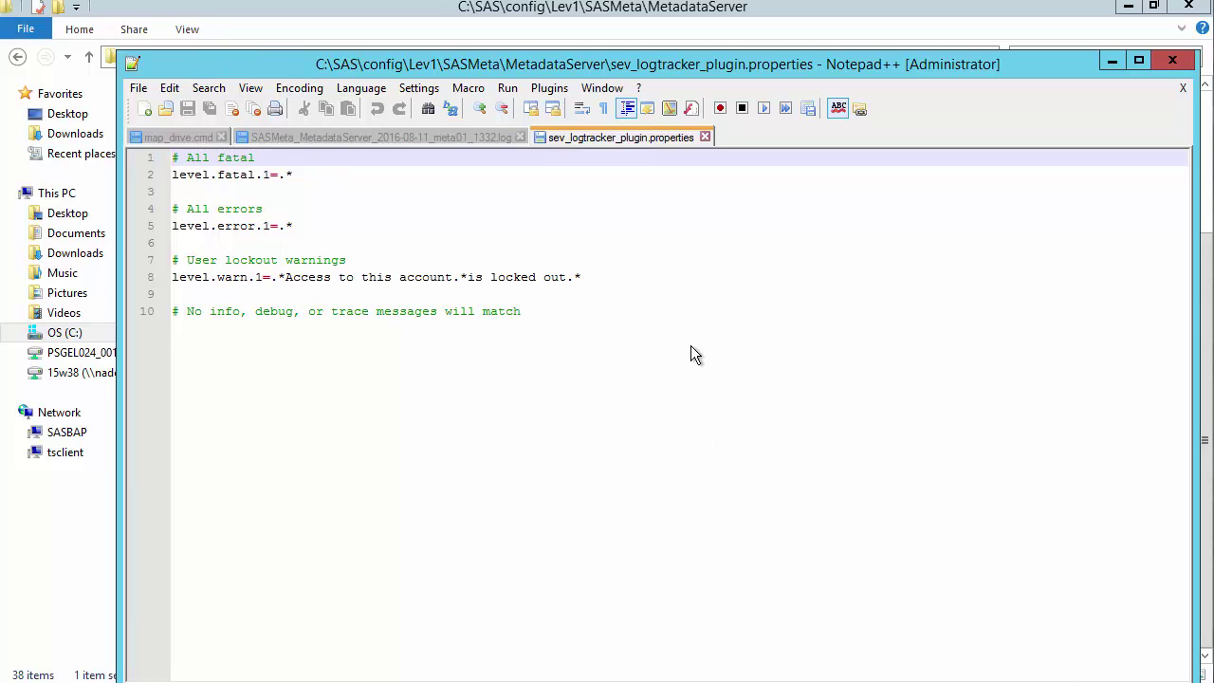
left_click(611, 277)
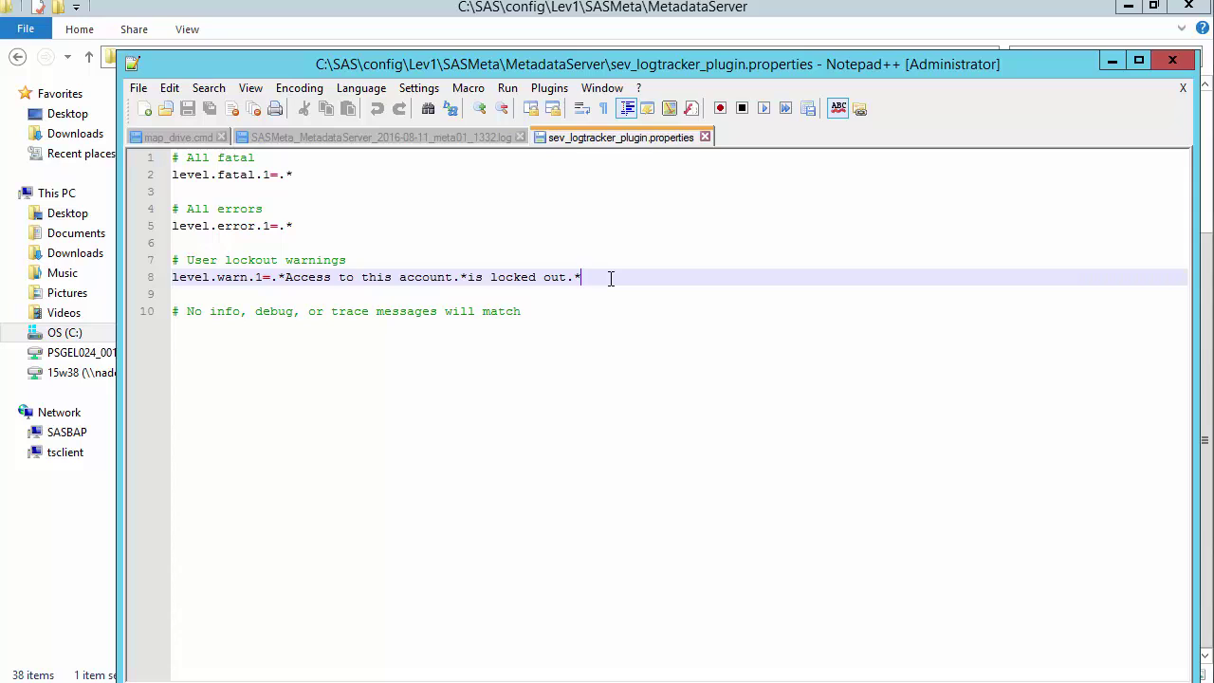
key("Return")
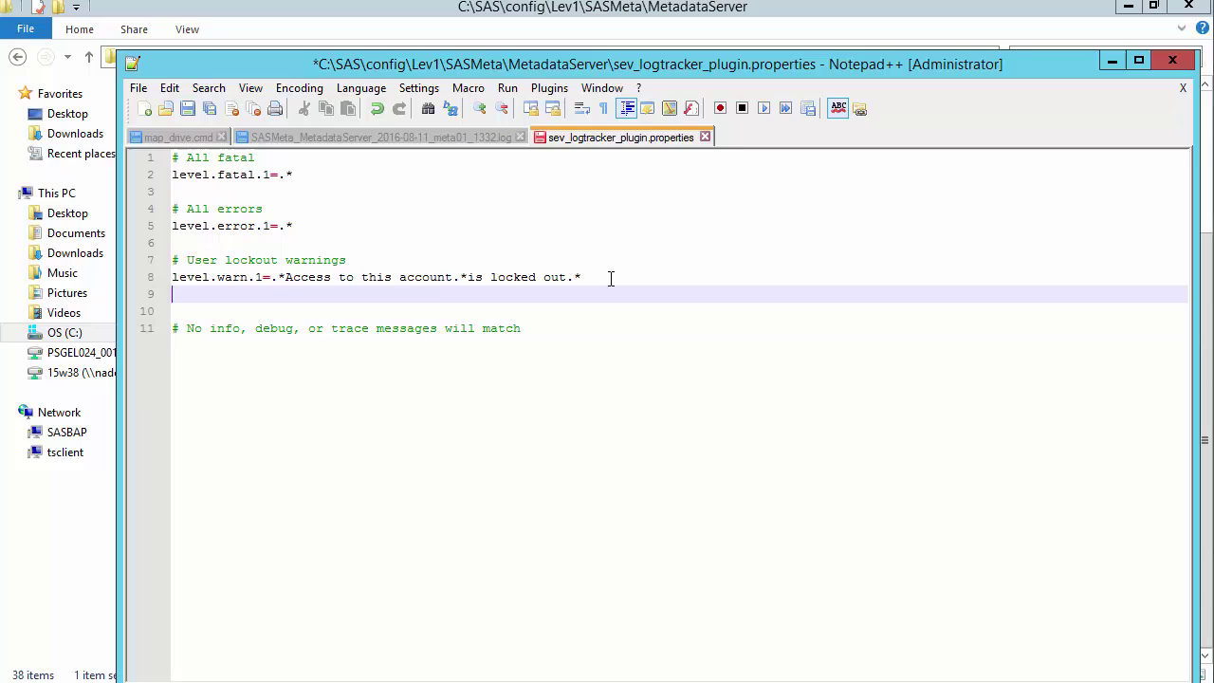
type("lev")
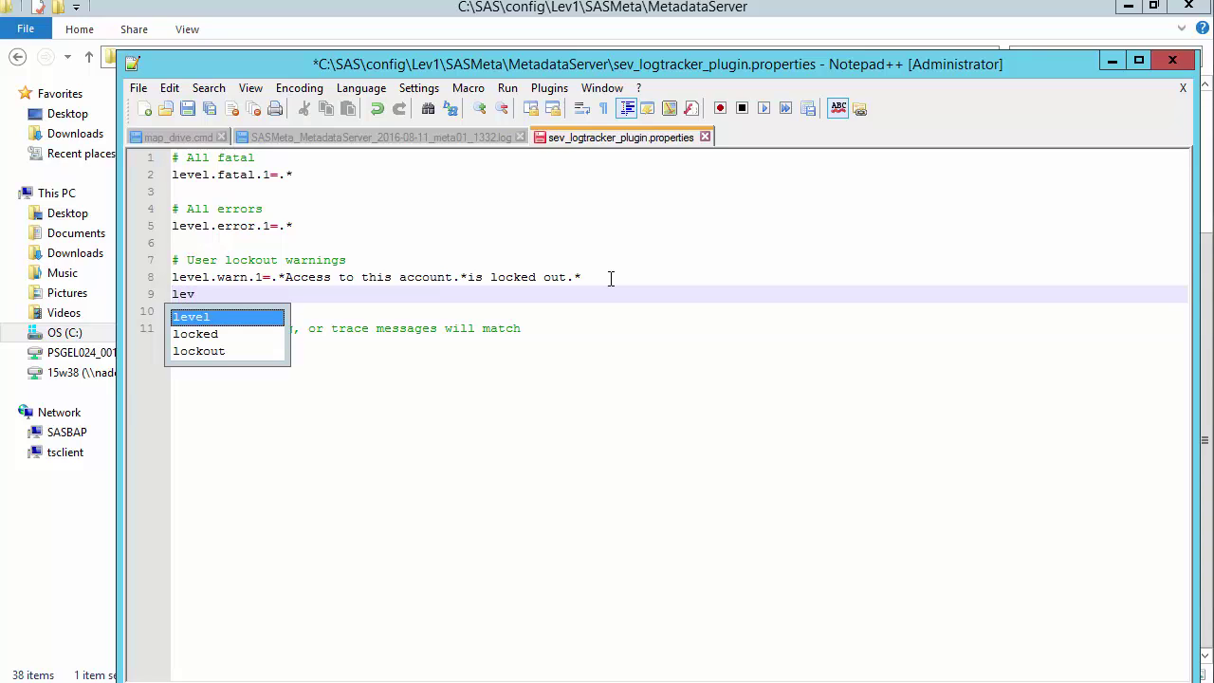
type("el.wa")
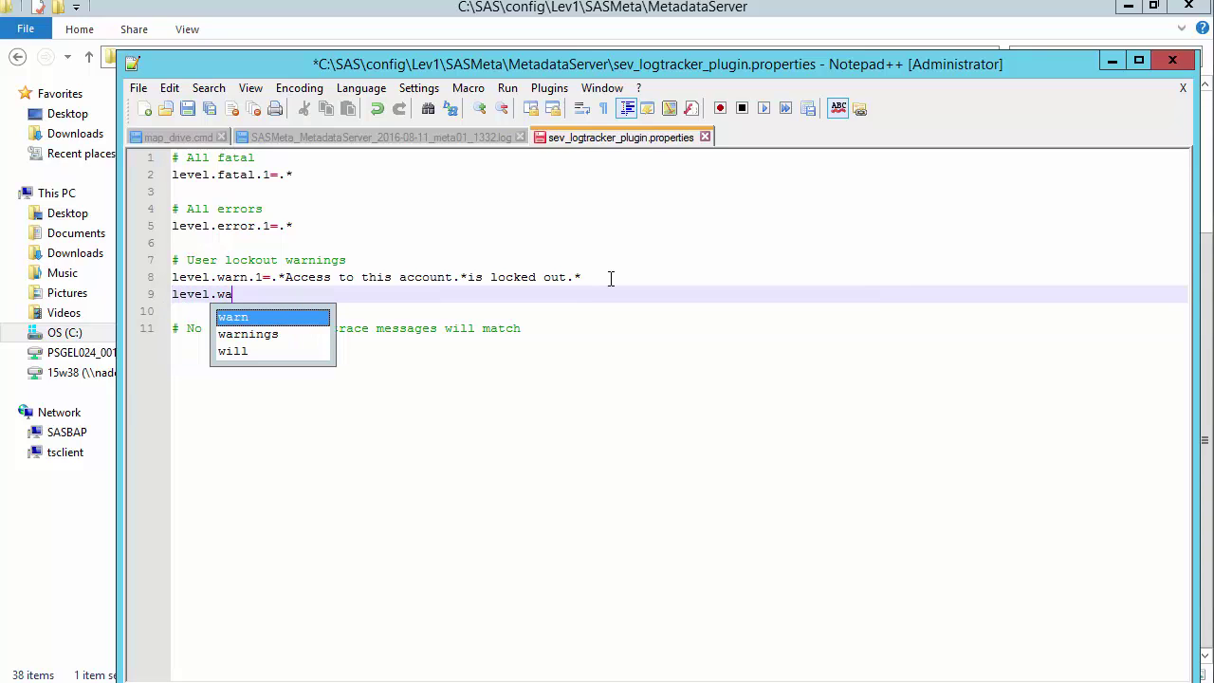
type("rn")
key("Escape")
type(".2")
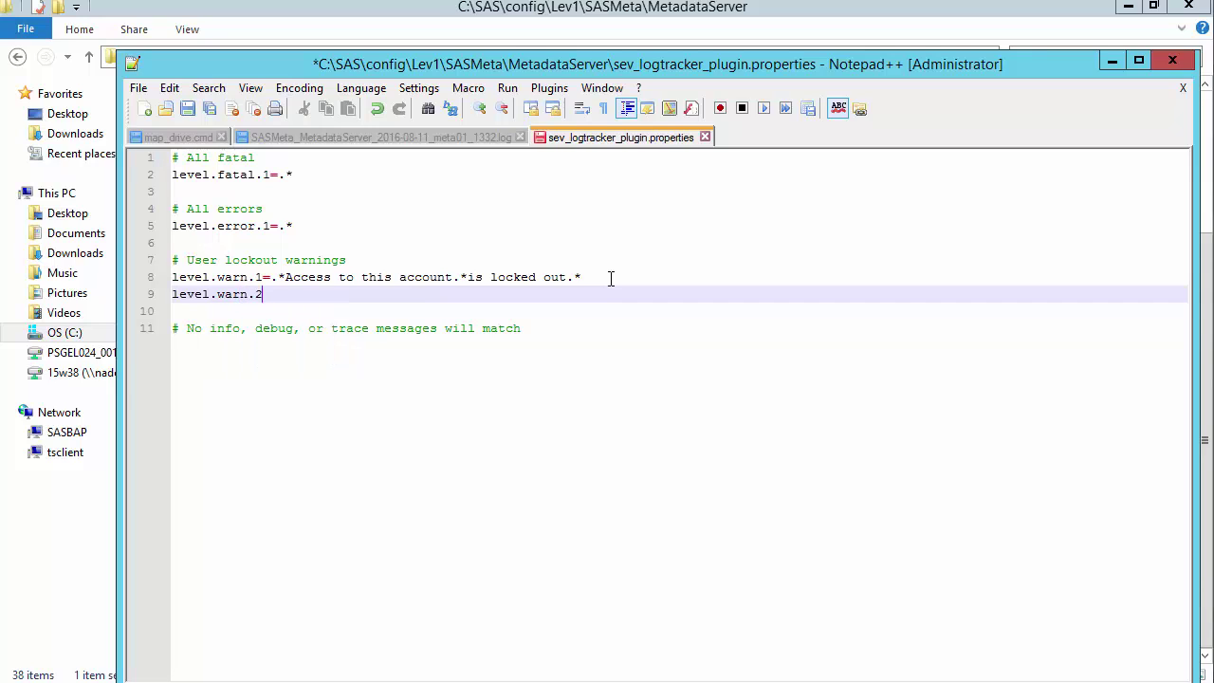
type("=.")
type("*rejected from")
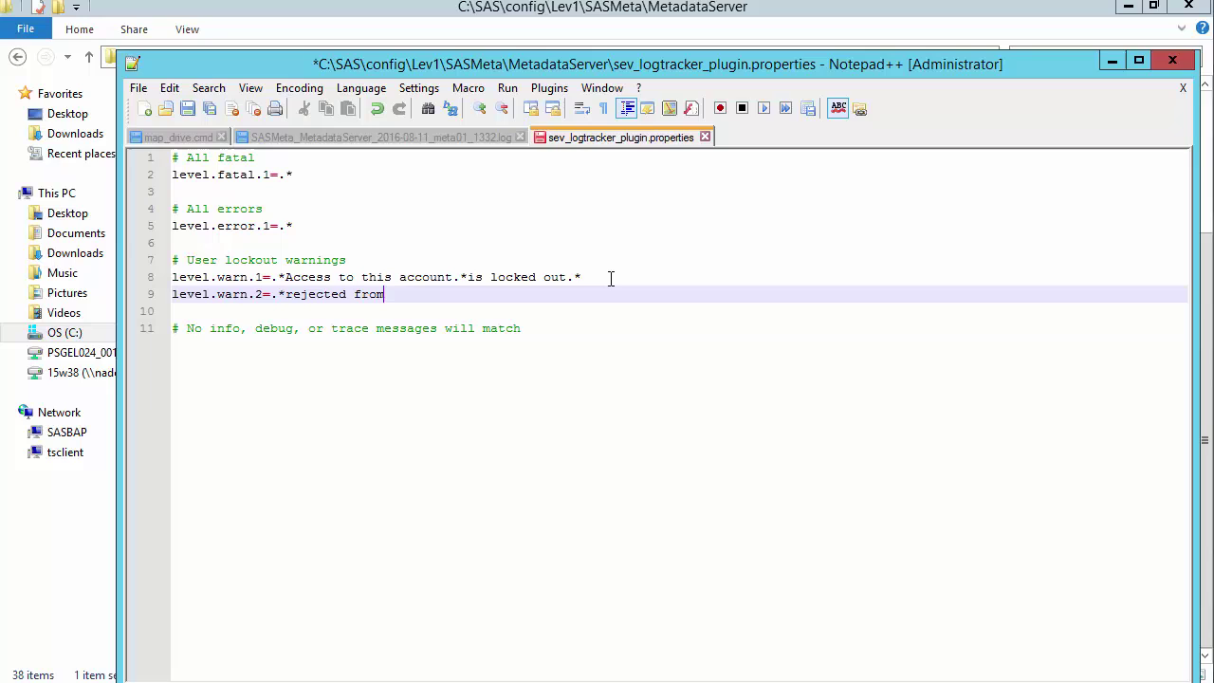
type(" server")
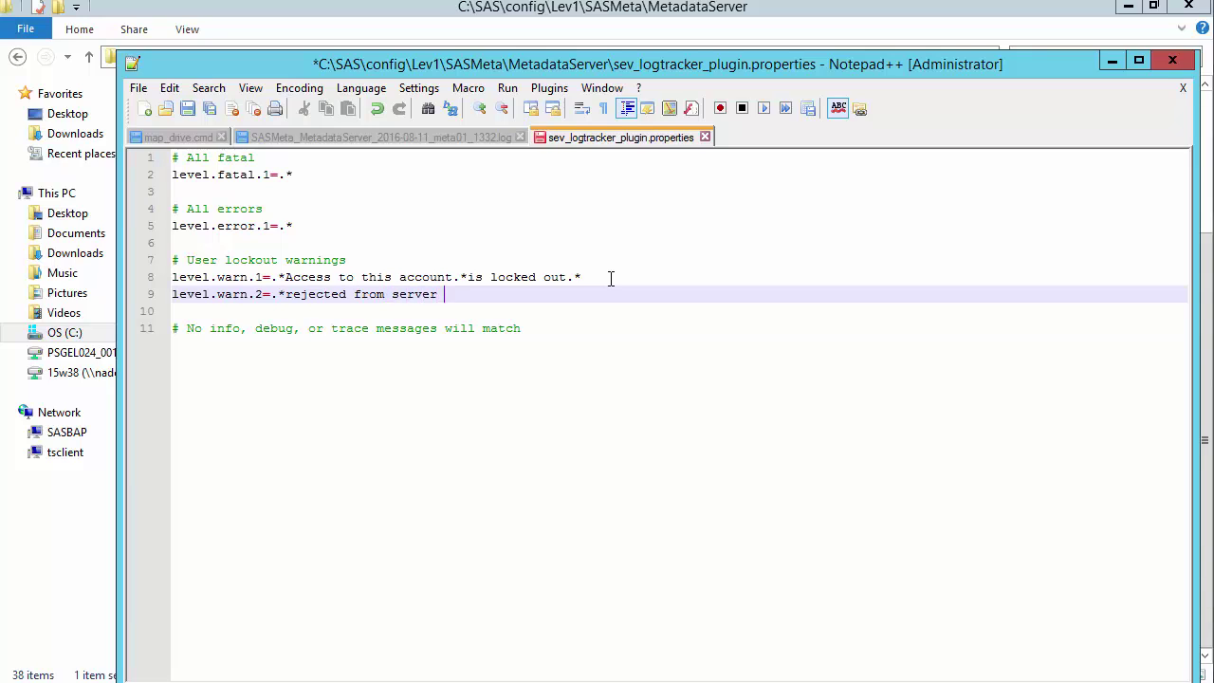
type(" port 8561.")
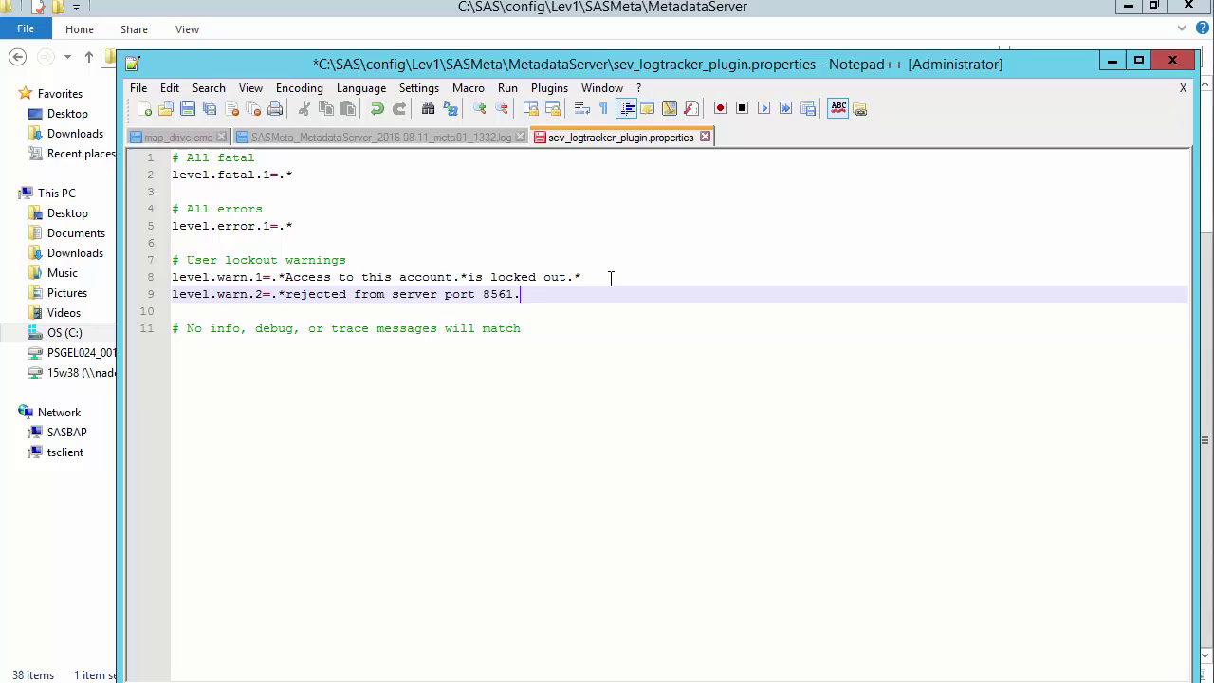
type("*")
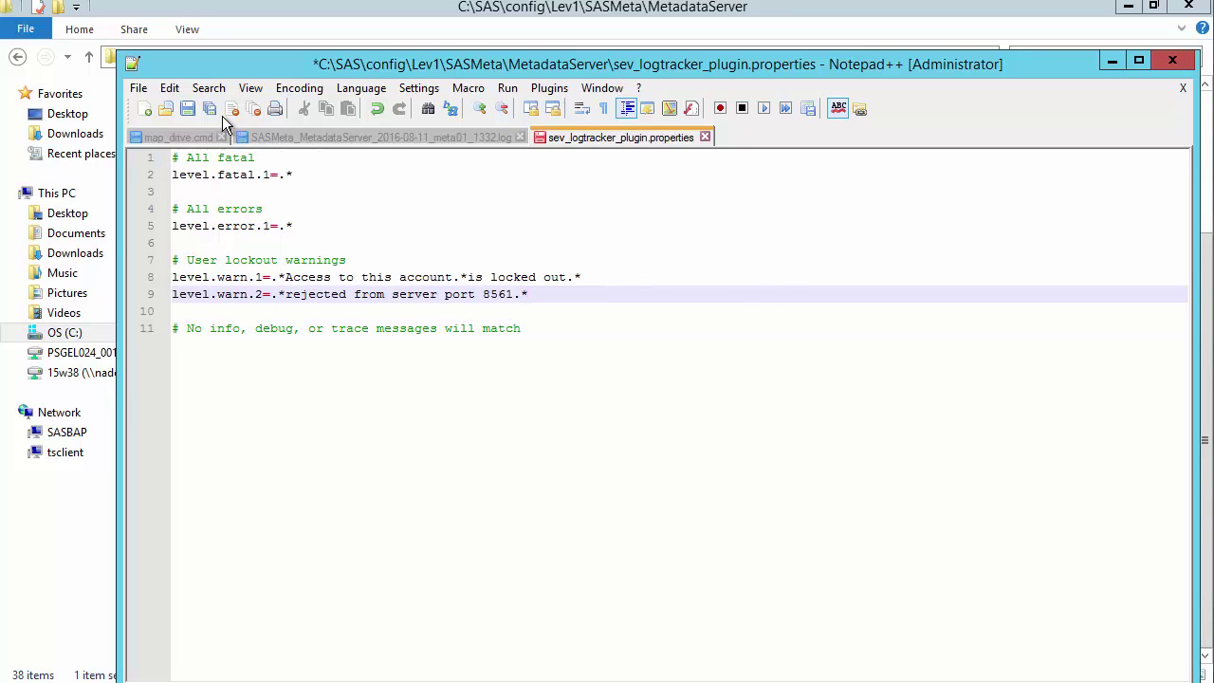
Save sev_logtracker_plugin.properties and close Notepad++
left_click(186, 109)
left_click(1172, 63)
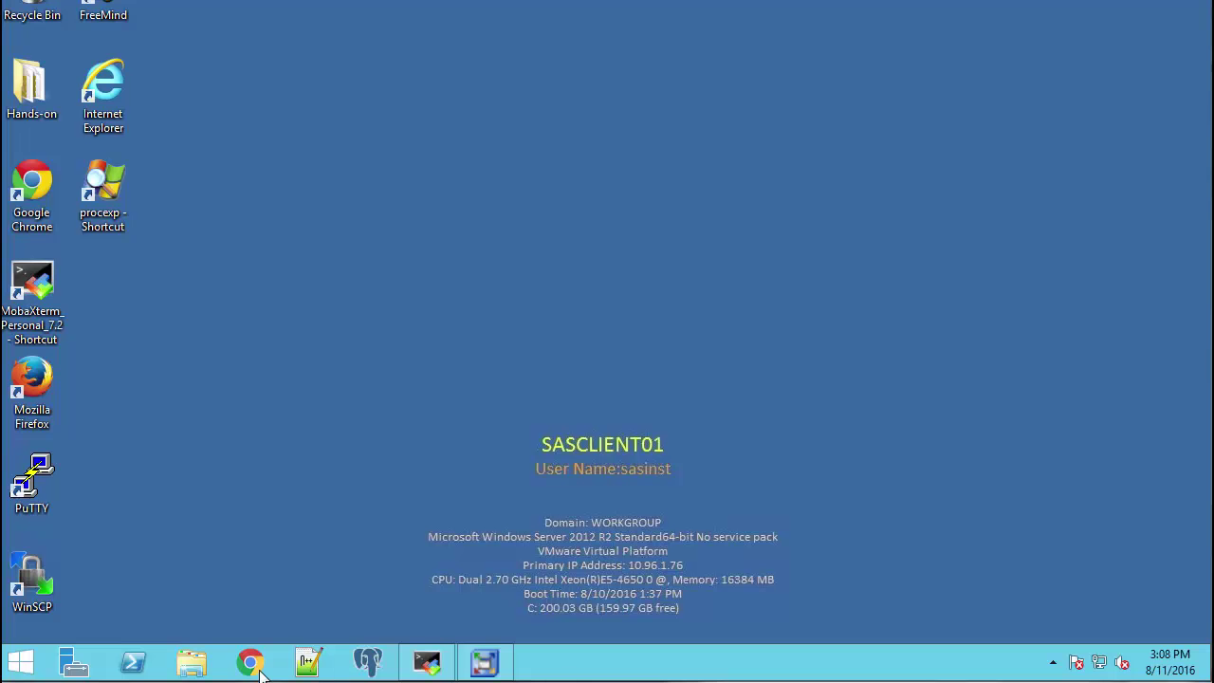
left_click(261, 669)
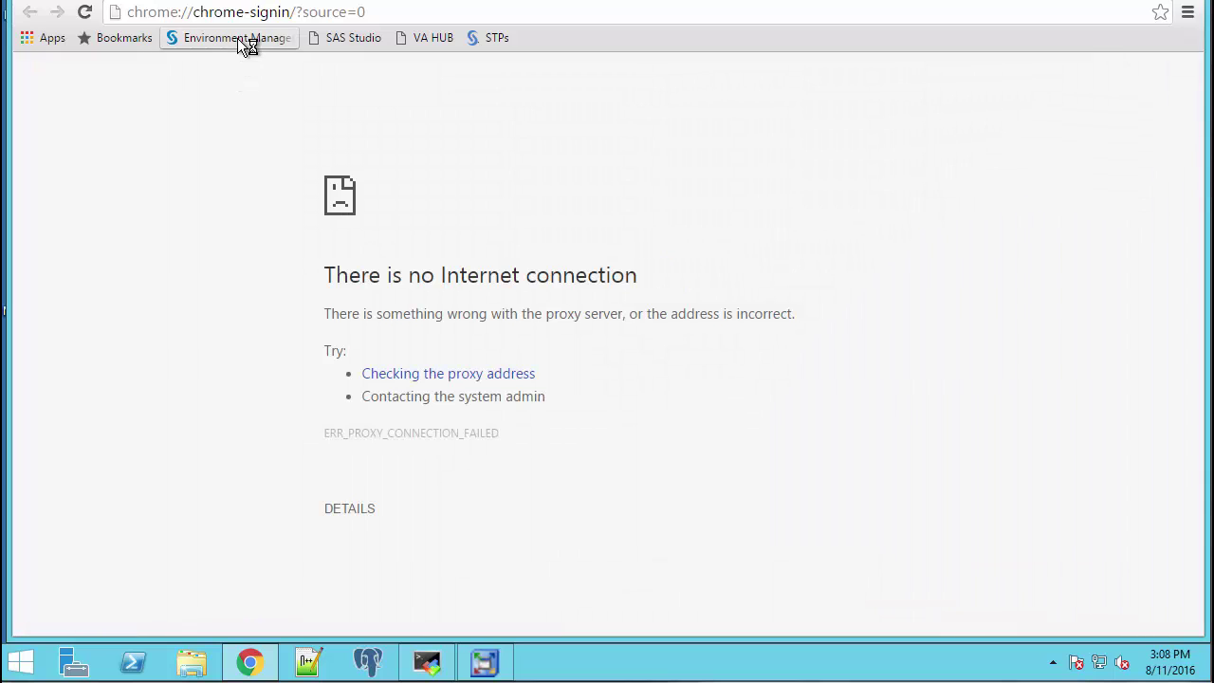
Sign in on the Environment Manager page with the administrator user ID and password
left_click(238, 38)
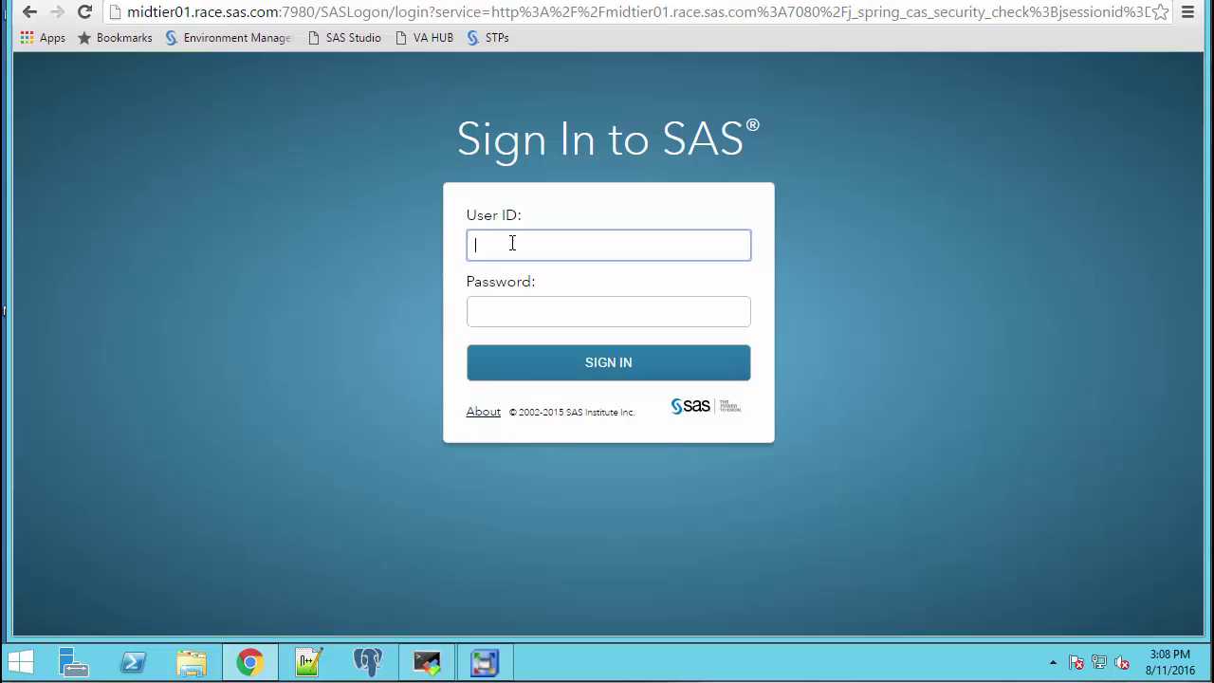
type("sasadm@saspw")
key("Tab")
type("O")
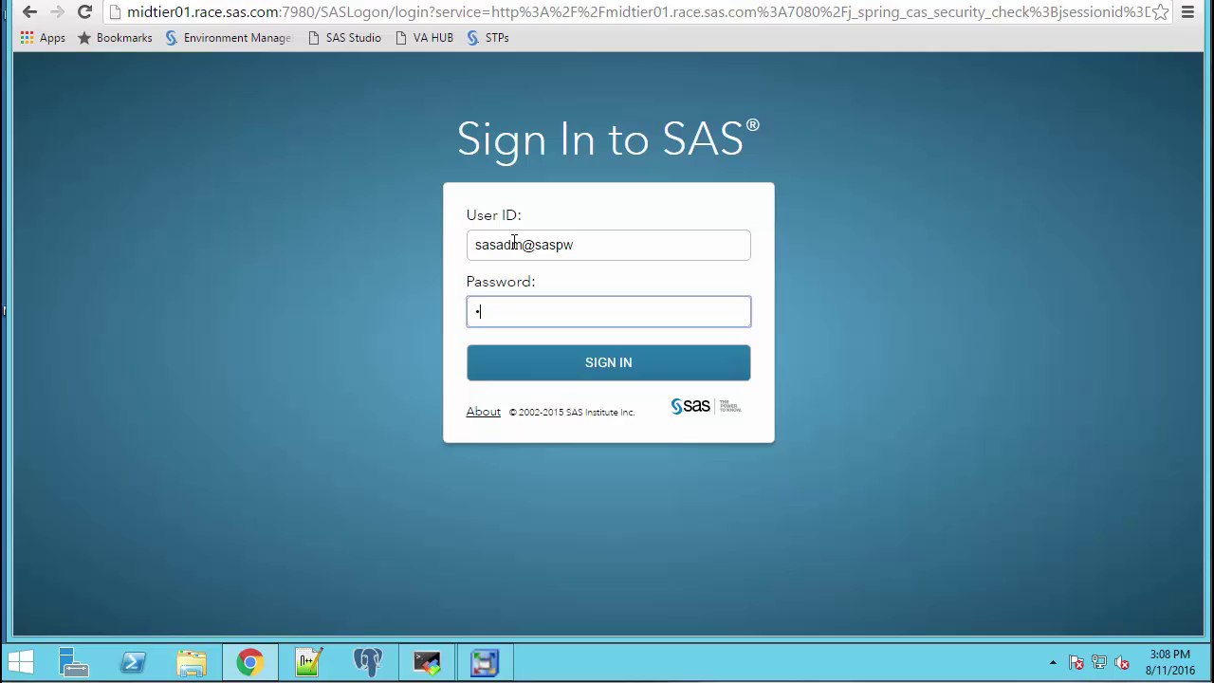
type("rion123")
key("Return")
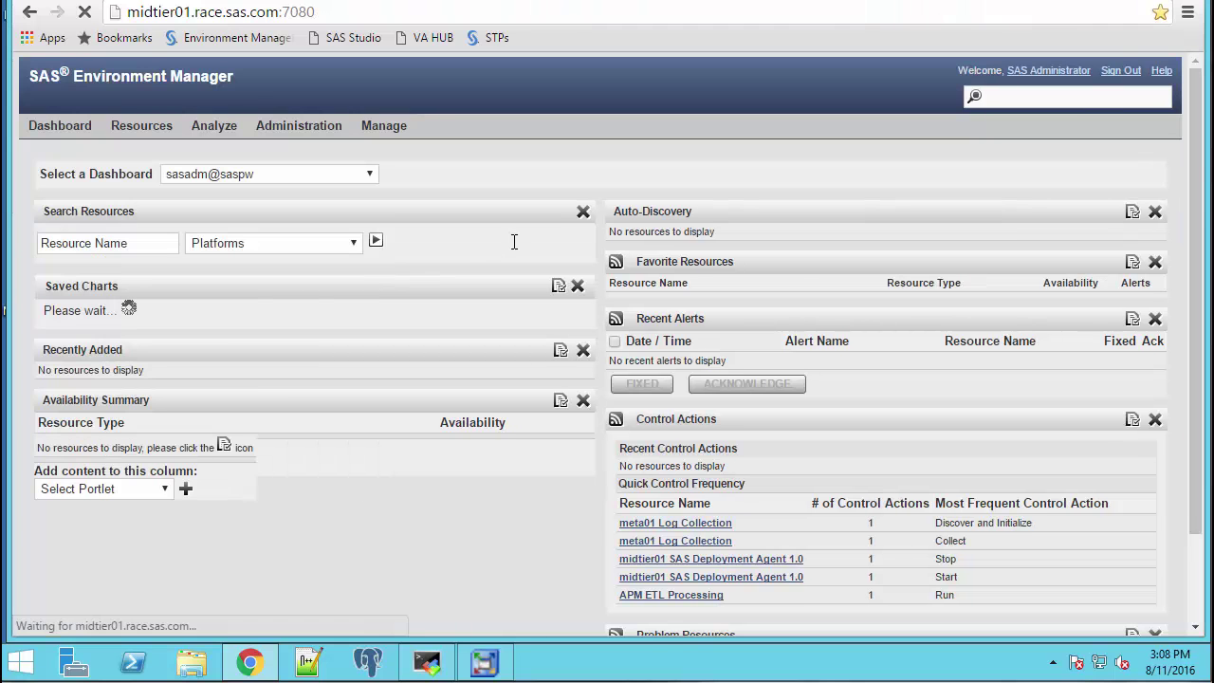
Browse Resources > Servers and search for 'SAS Meta' to filter the server list
mouse_move(152, 127)
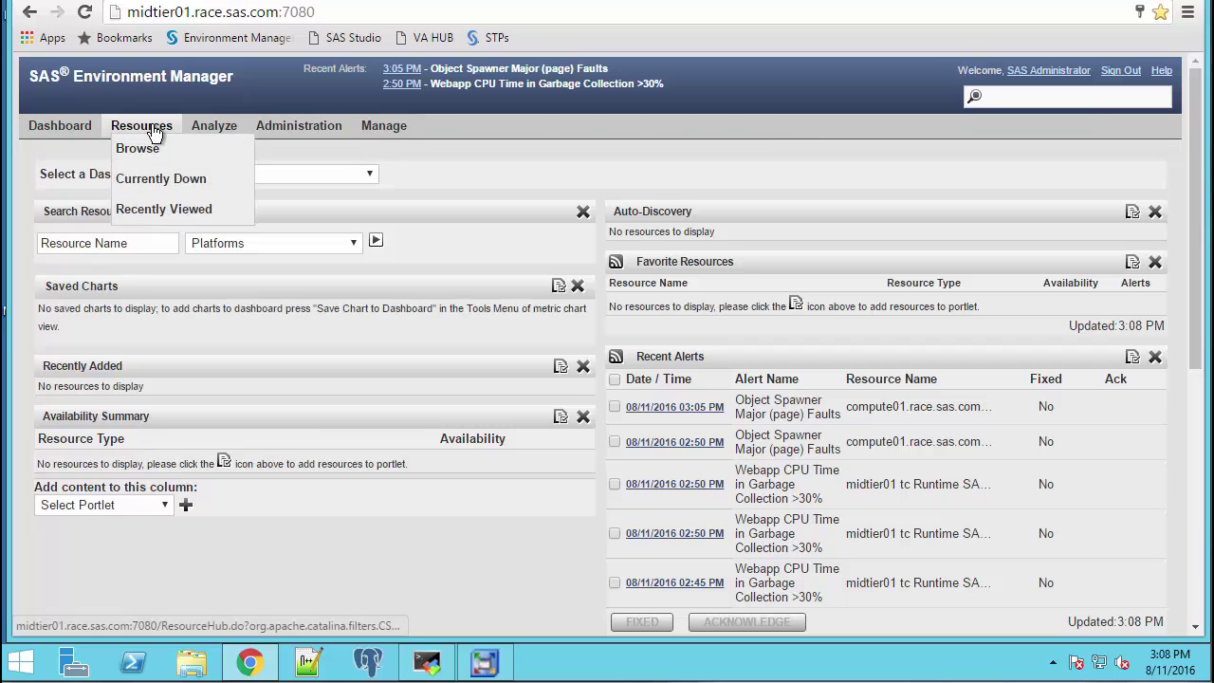
left_click(139, 150)
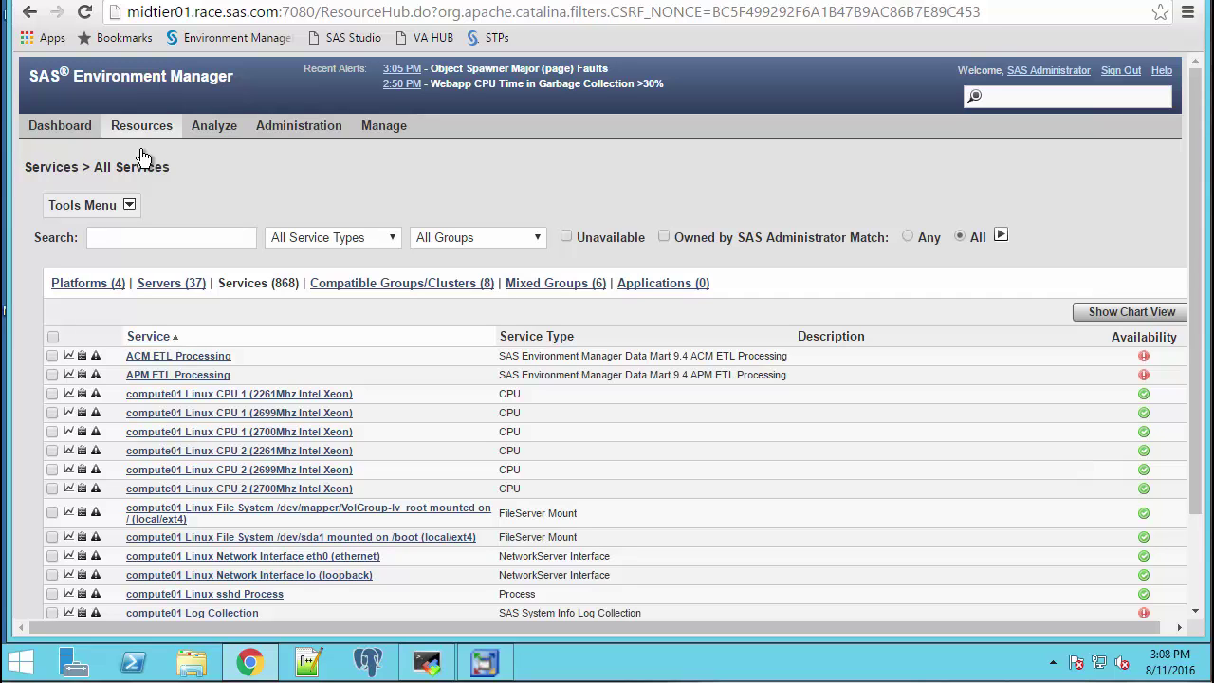
left_click(165, 286)
left_click(166, 246)
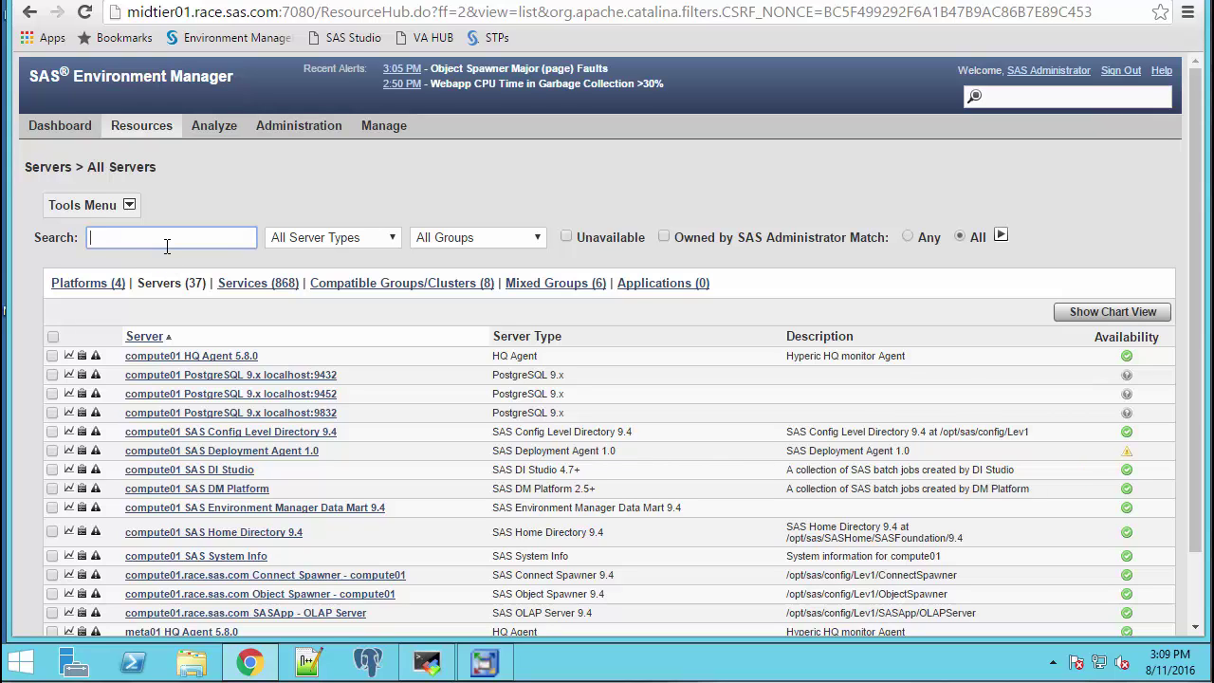
type("meta")
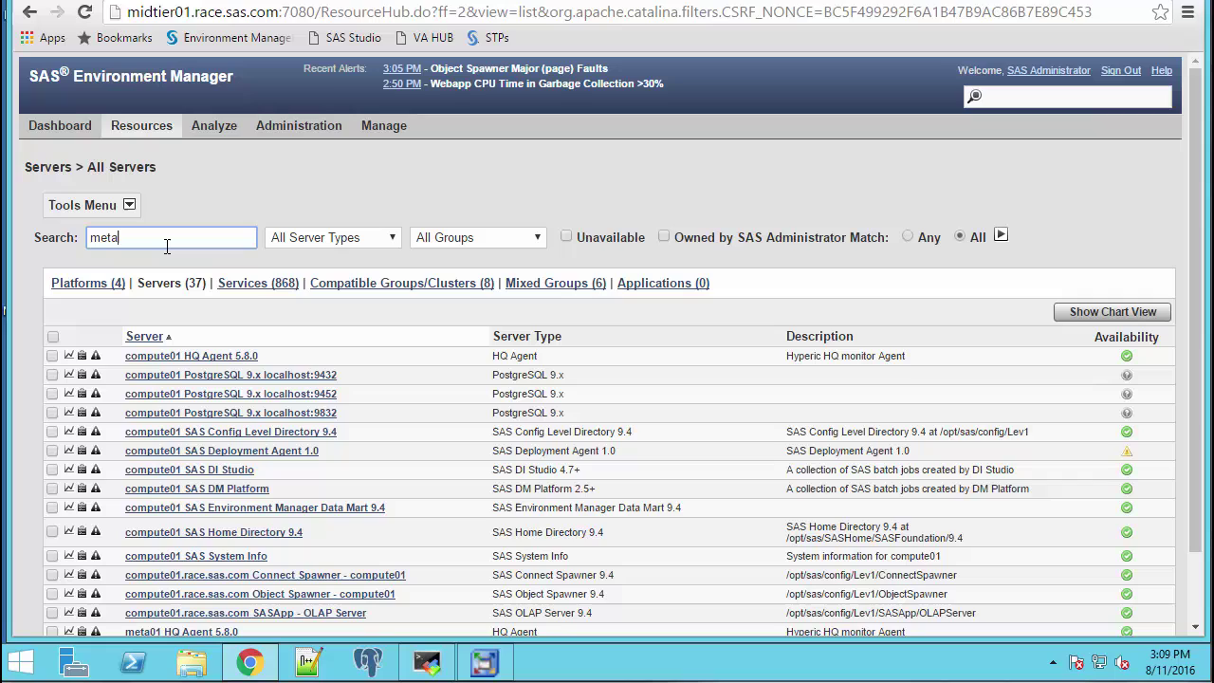
key("BackSpace")
key("BackSpace")
key("BackSpace")
key("BackSpace")
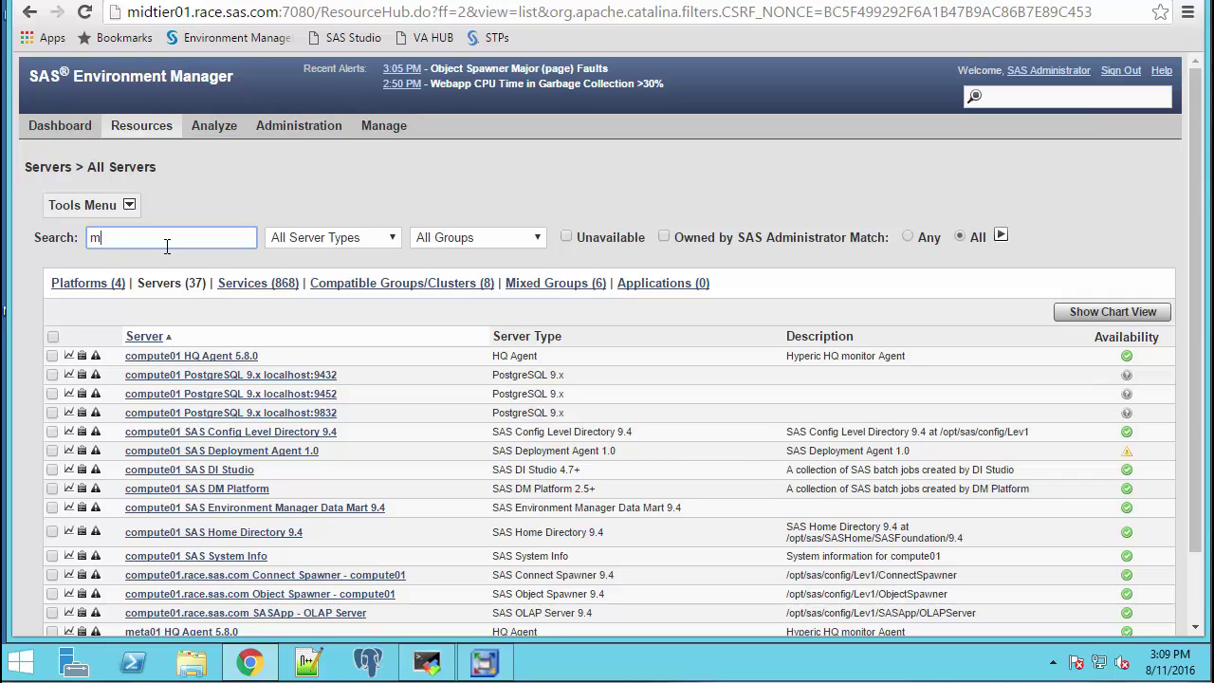
type("SAS Meta")
key("Return")
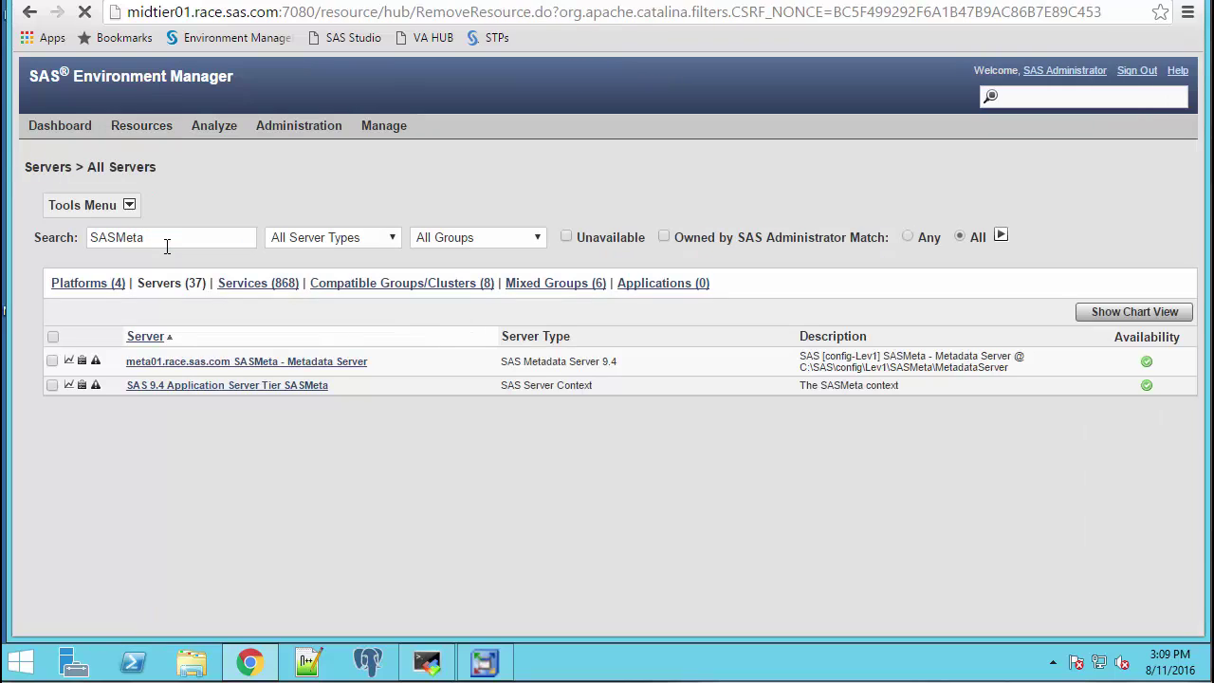
Review the meta01 SASMeta Metadata Server's Configure Server log_track settings, then cancel without changes
left_click(254, 364)
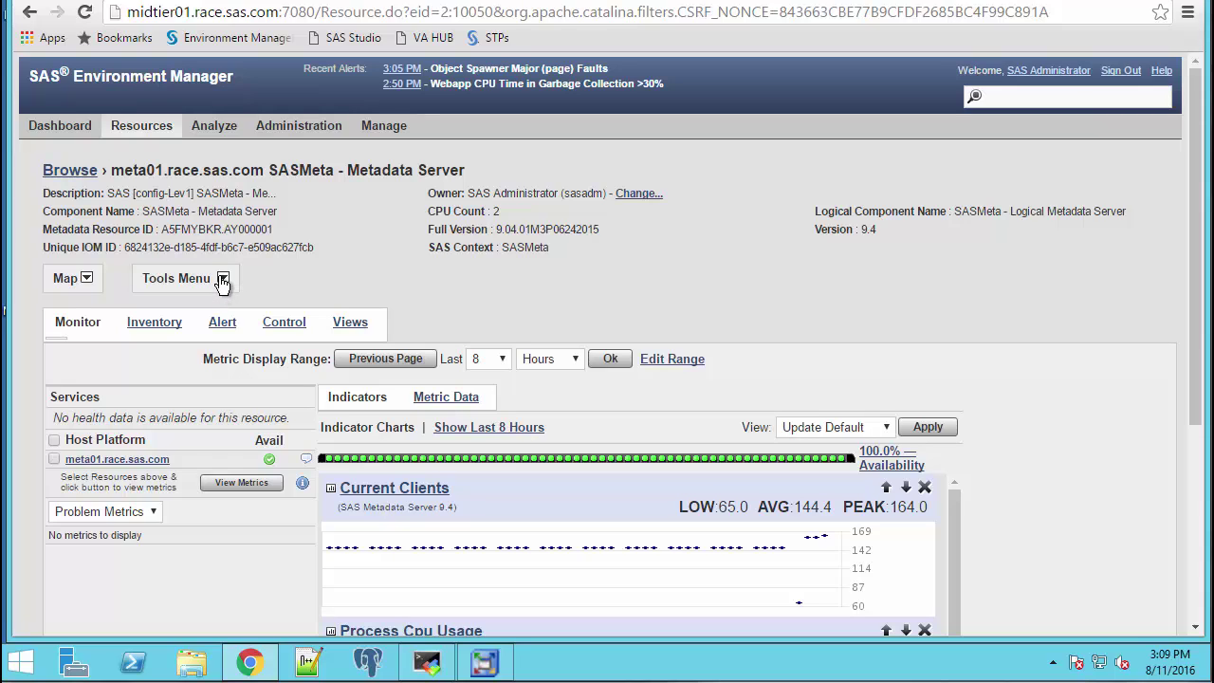
left_click(222, 280)
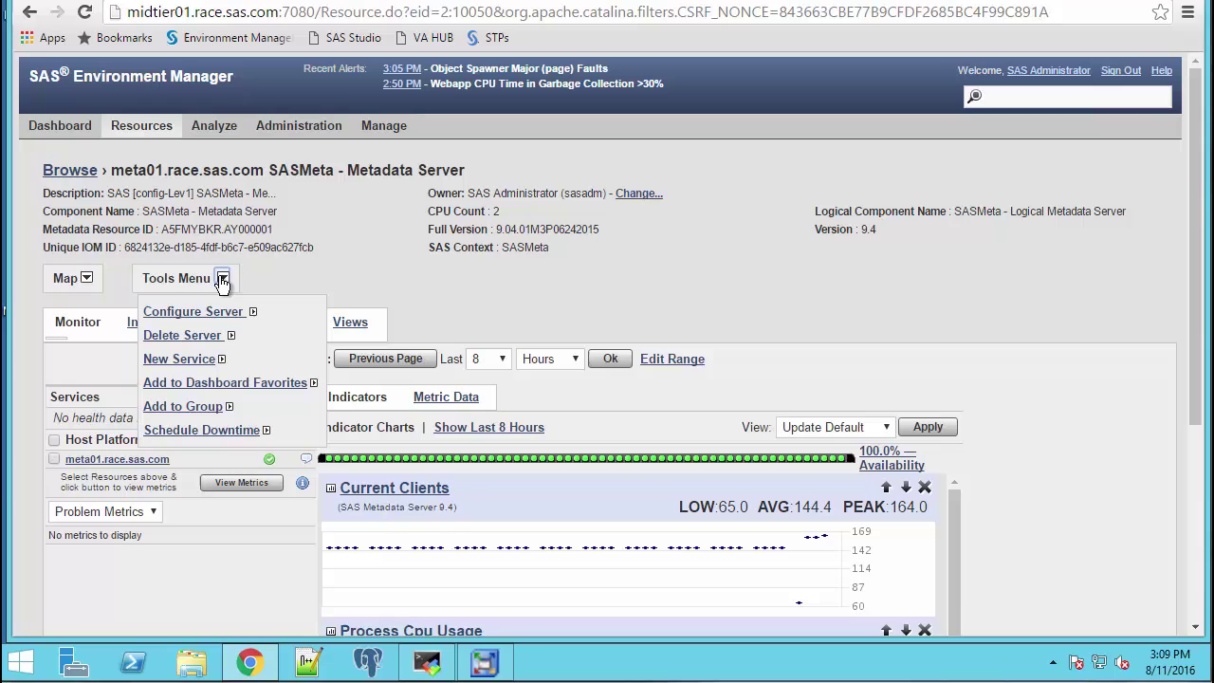
left_click(210, 314)
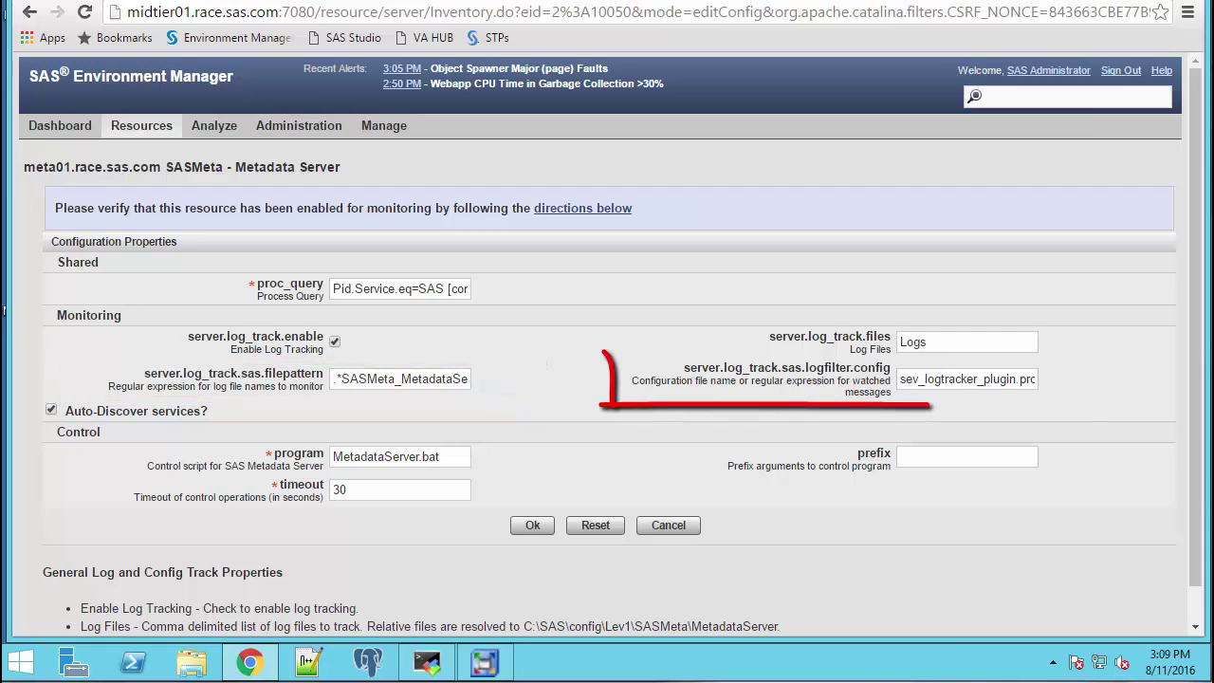
left_click(669, 526)
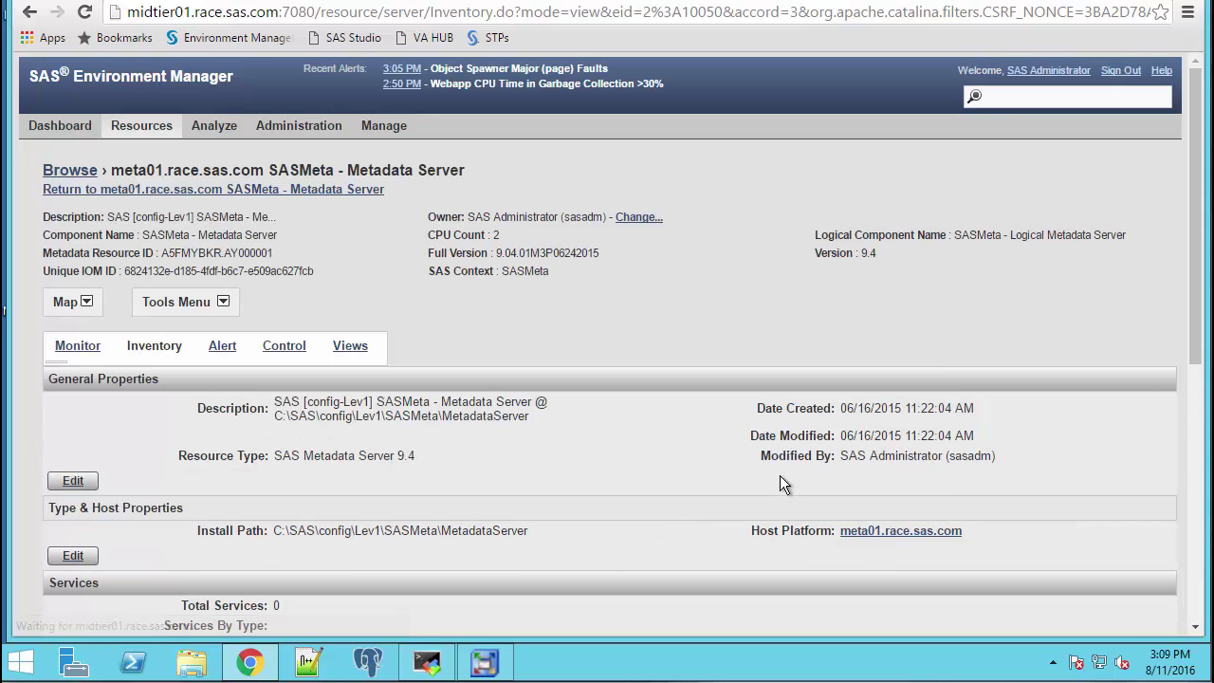
In SAS Management Console, log on with the bad connection profile and review the incorrect-password error
left_click(483, 662)
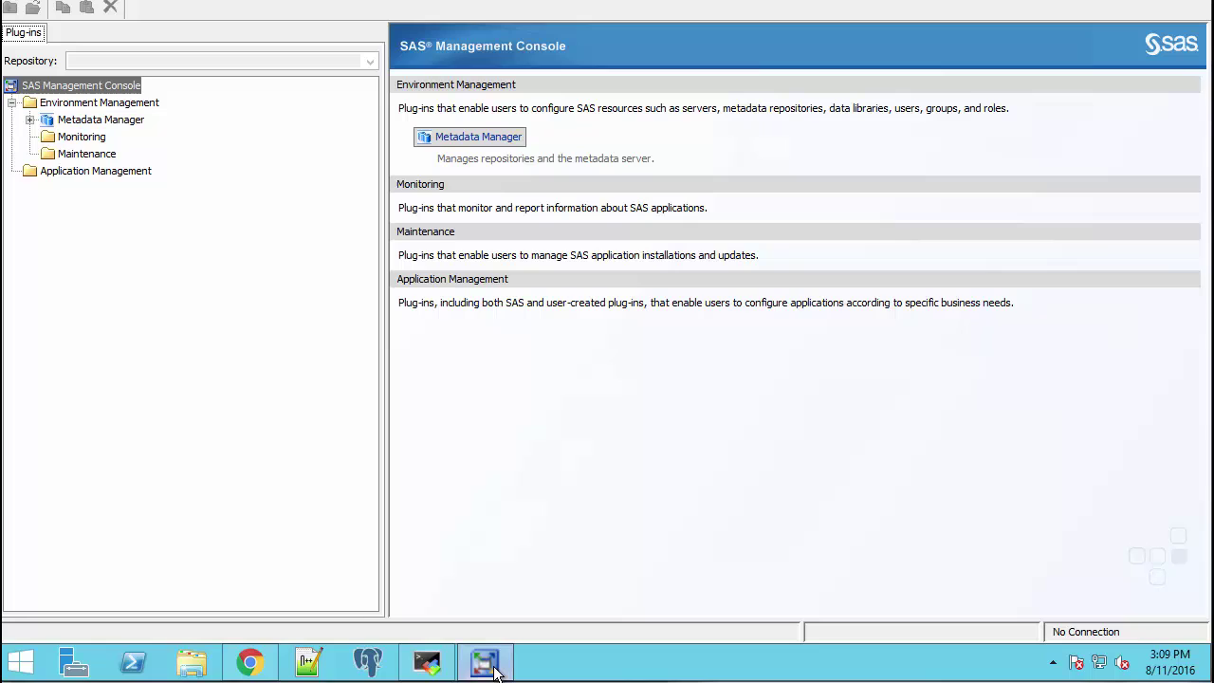
left_click(19, 2)
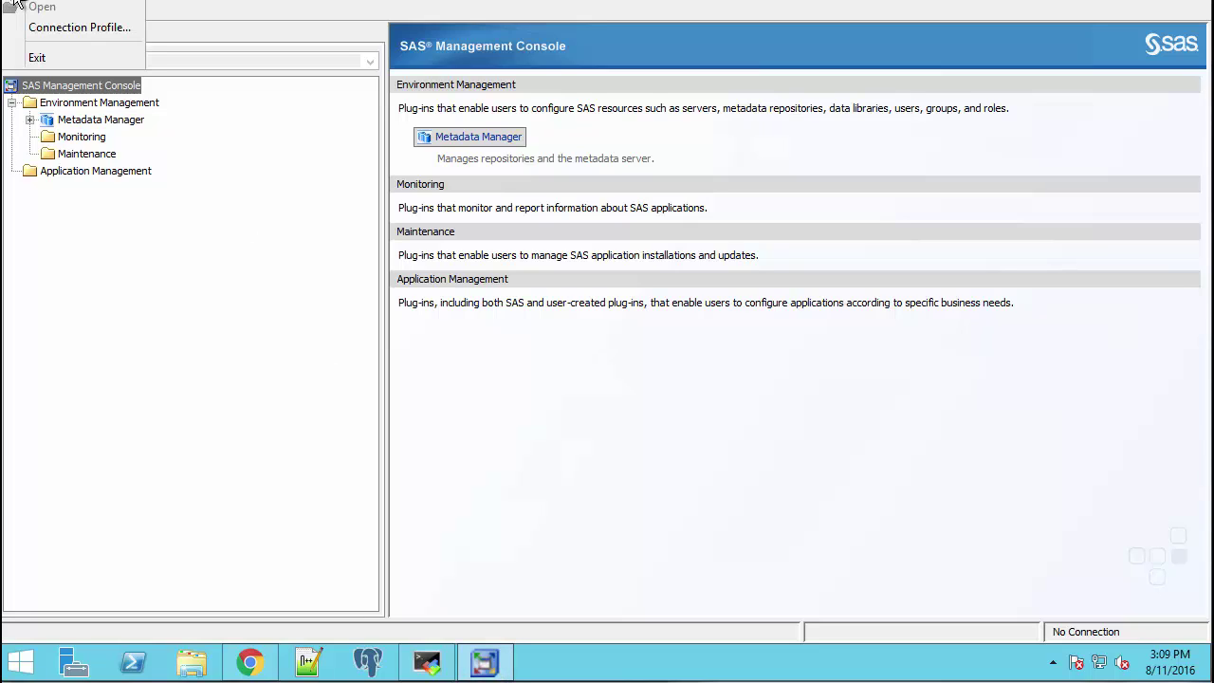
left_click(57, 29)
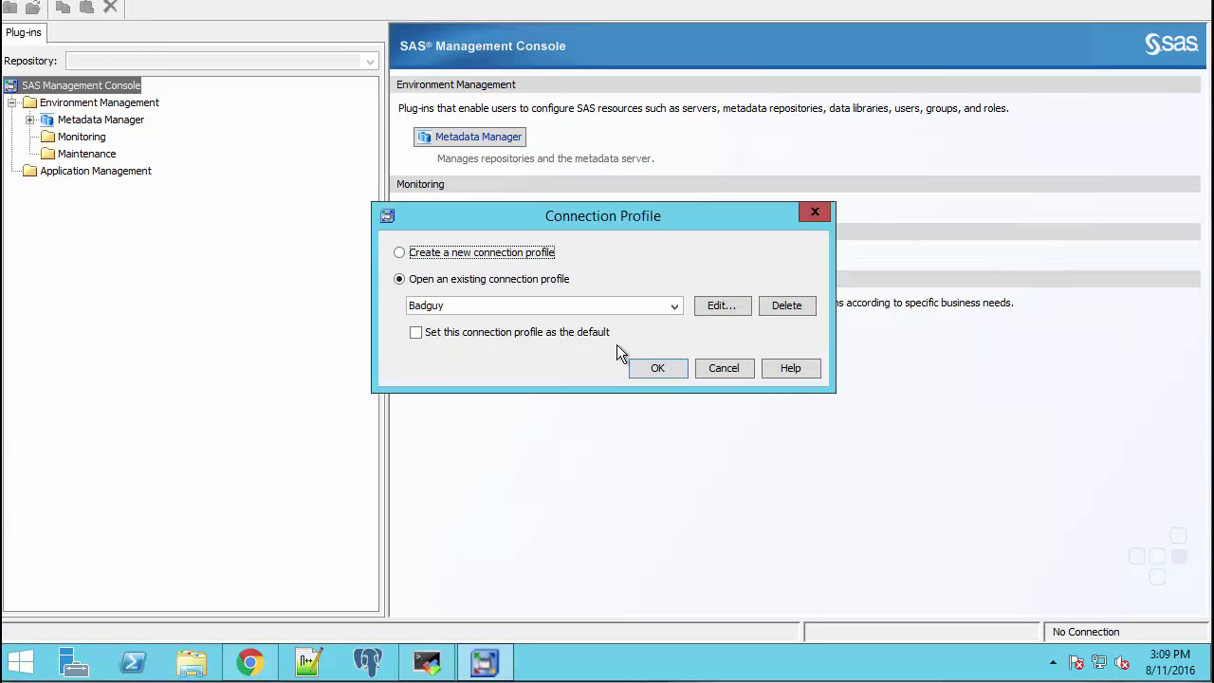
left_click(652, 370)
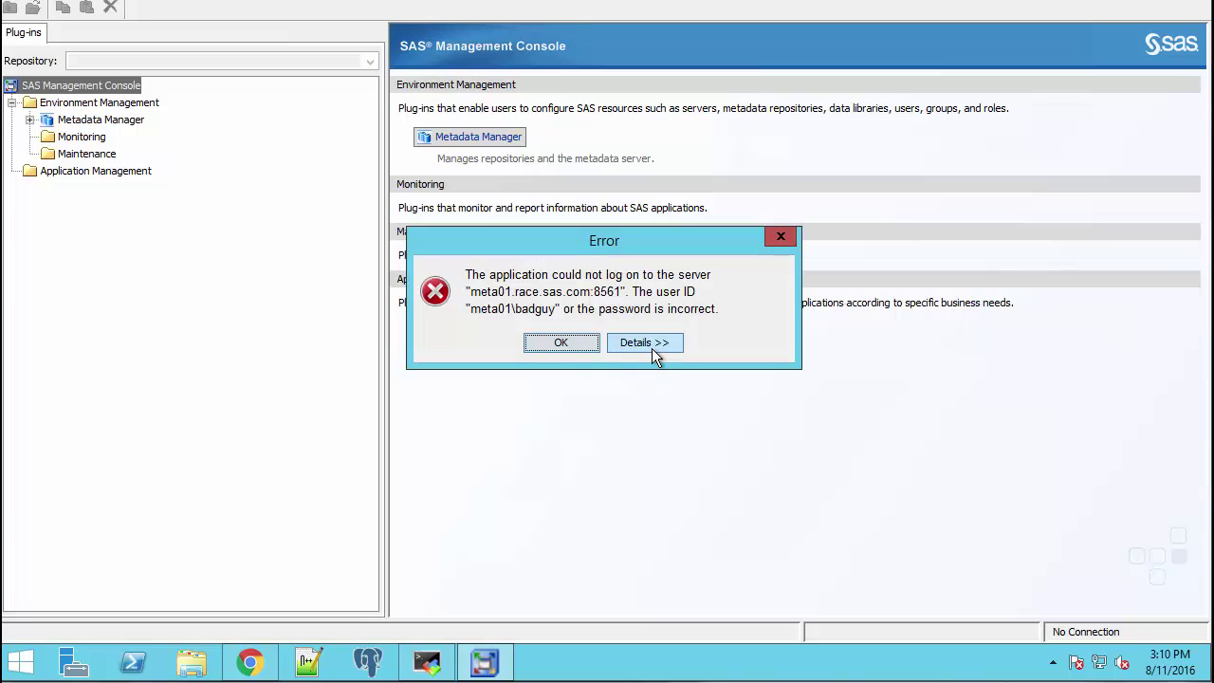
left_click(652, 348)
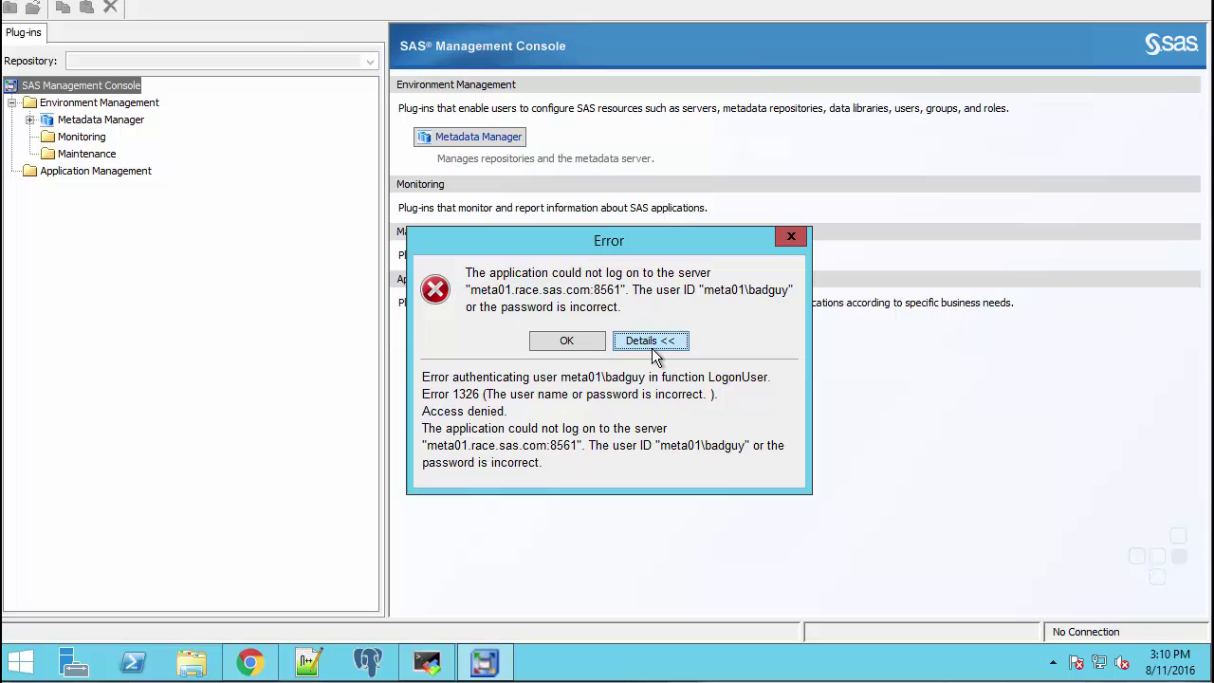
left_click(567, 340)
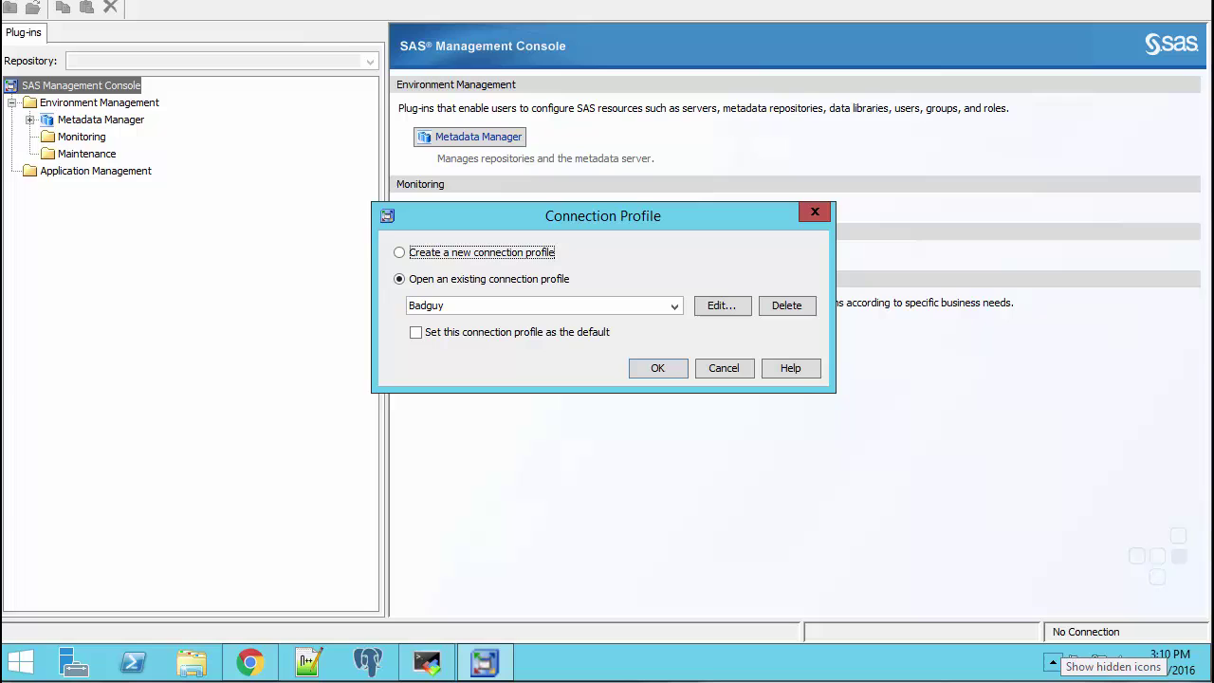
Return to Chrome and open Analyze > Event Center to view the SASMeta port 8561 warnings
left_click(266, 673)
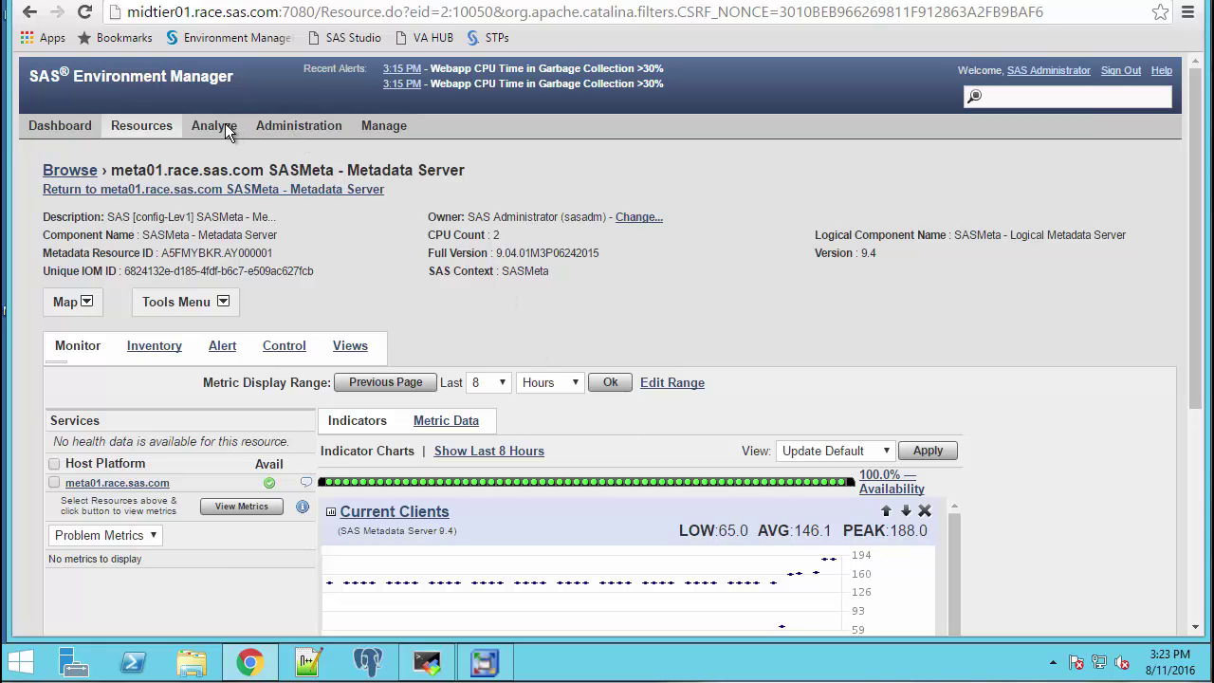
mouse_move(225, 123)
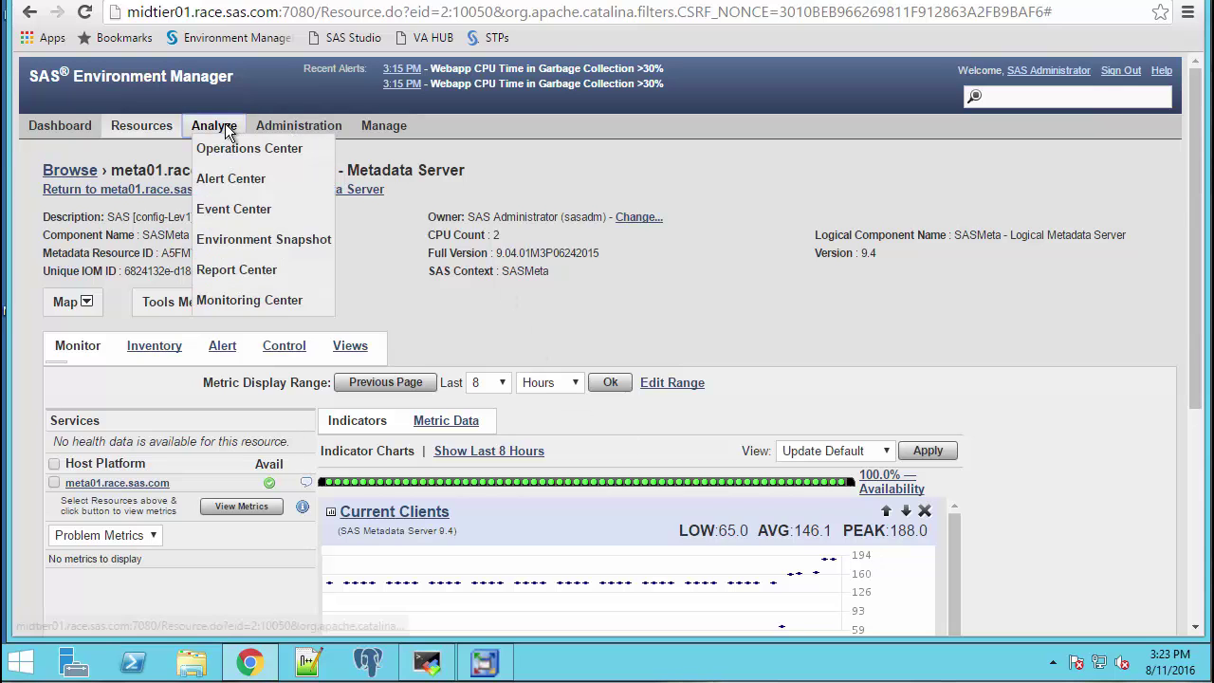
left_click(239, 210)
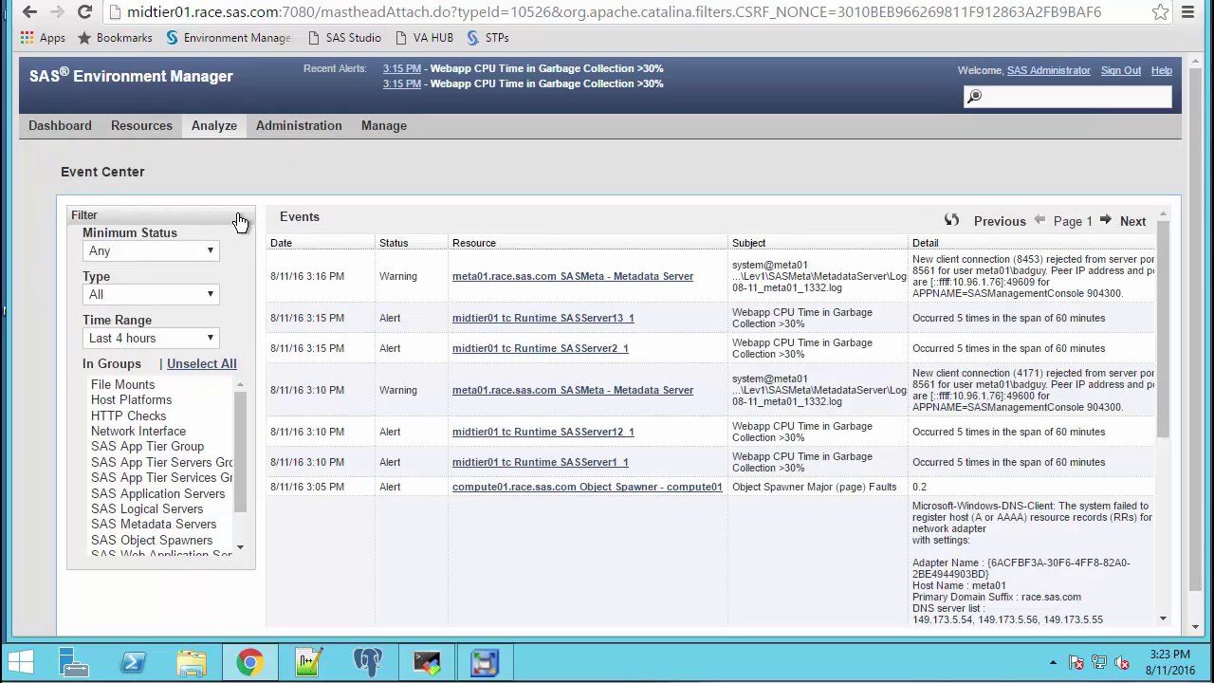